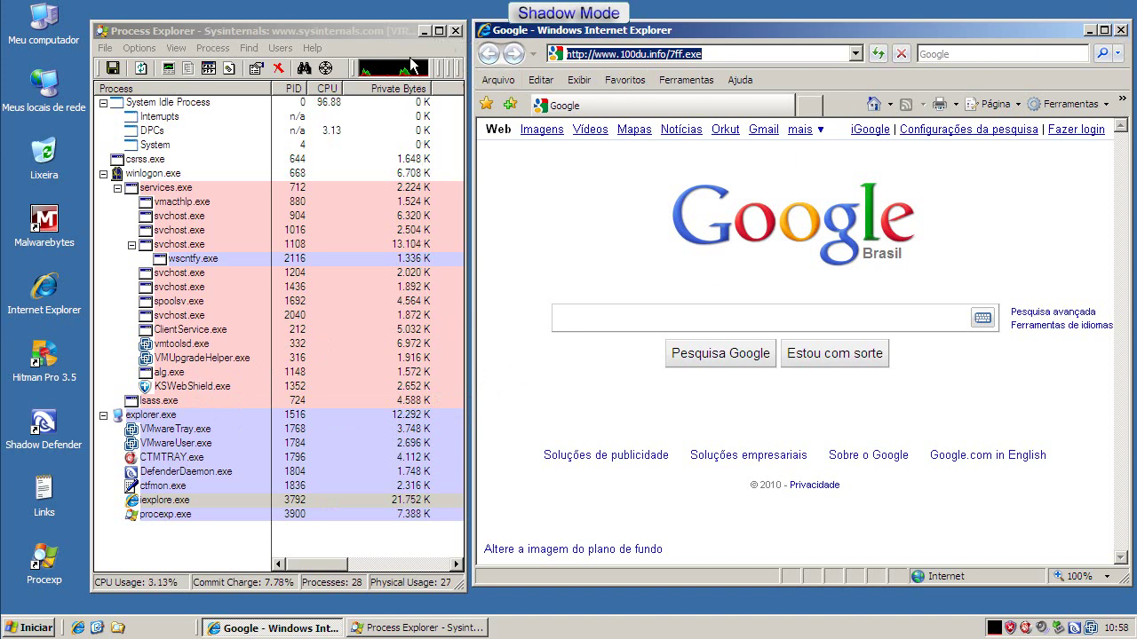
# Minimise the Process Explorer window and open the CCleaner - Download favourite in Internet Explorer
pyautogui.click(424, 34)
pyautogui.click(425, 32)
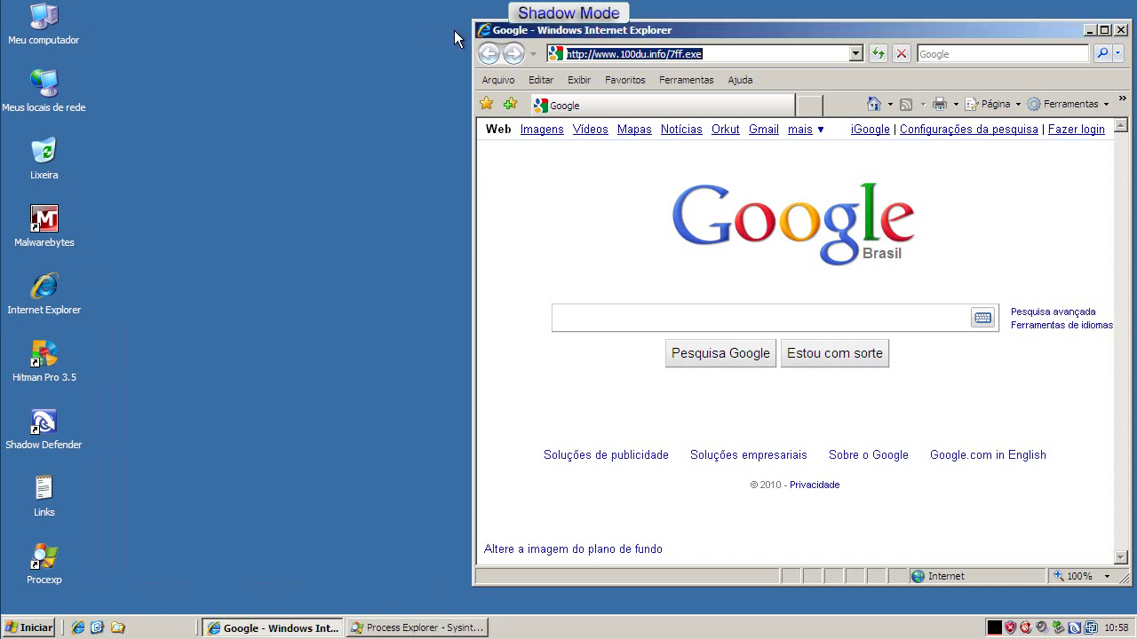
pyautogui.click(685, 81)
pyautogui.moveTo(650, 86)
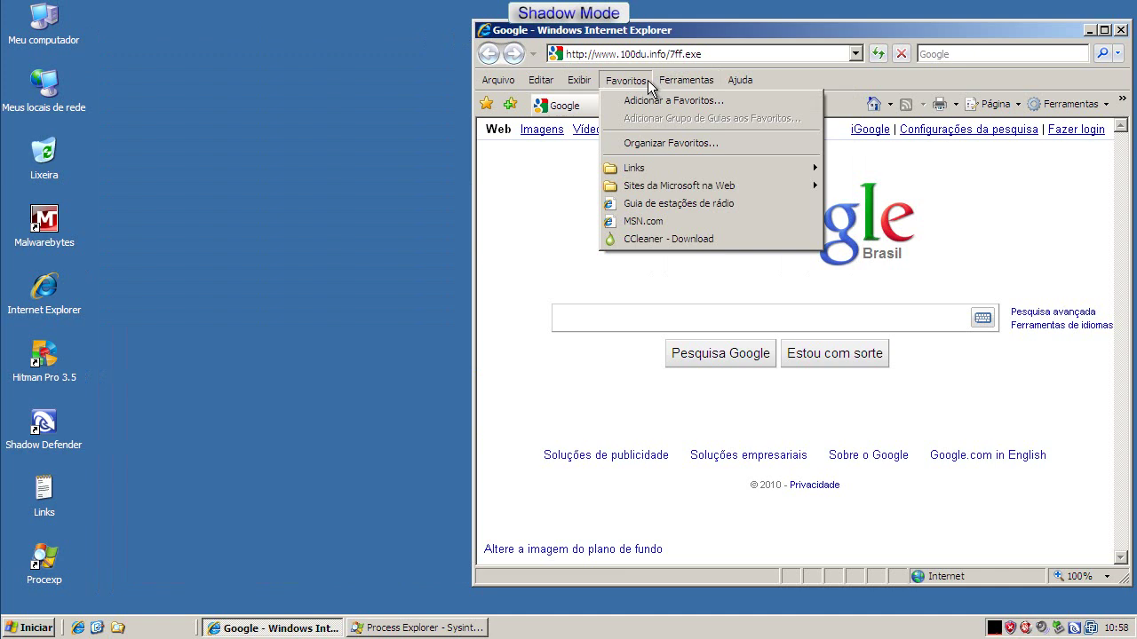
pyautogui.click(662, 237)
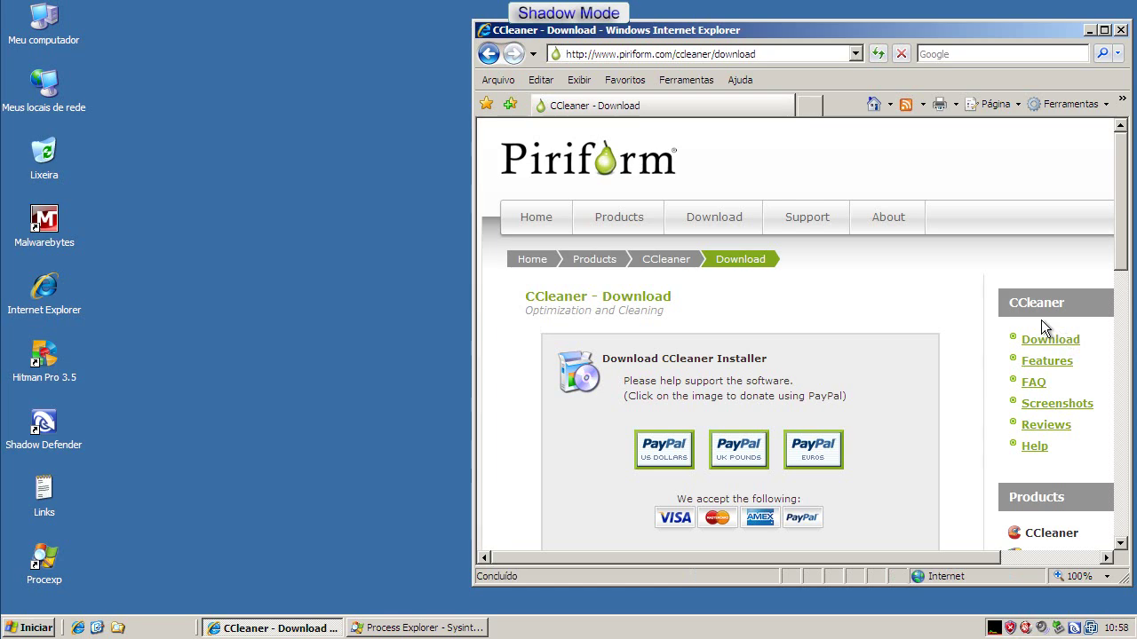
# Maximise the browser and open the FileHippo.com download page for CCleaner in a maximised window
pyautogui.moveTo(932, 33); pyautogui.dragTo(688, 40)
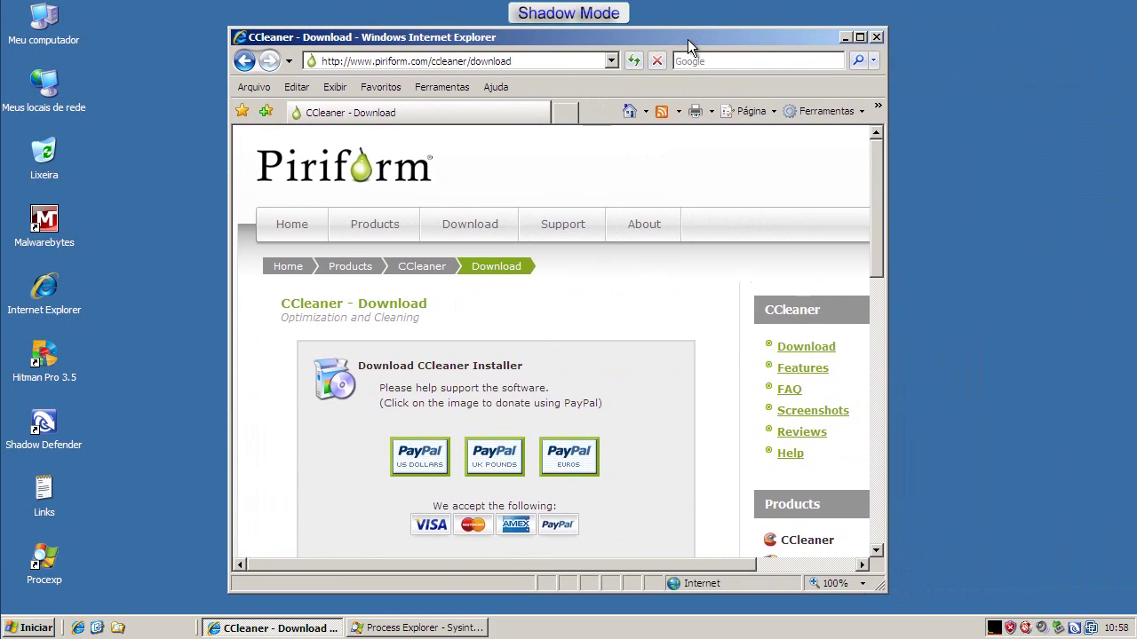
pyautogui.click(858, 37)
pyautogui.scroll(-3, 787, 168)
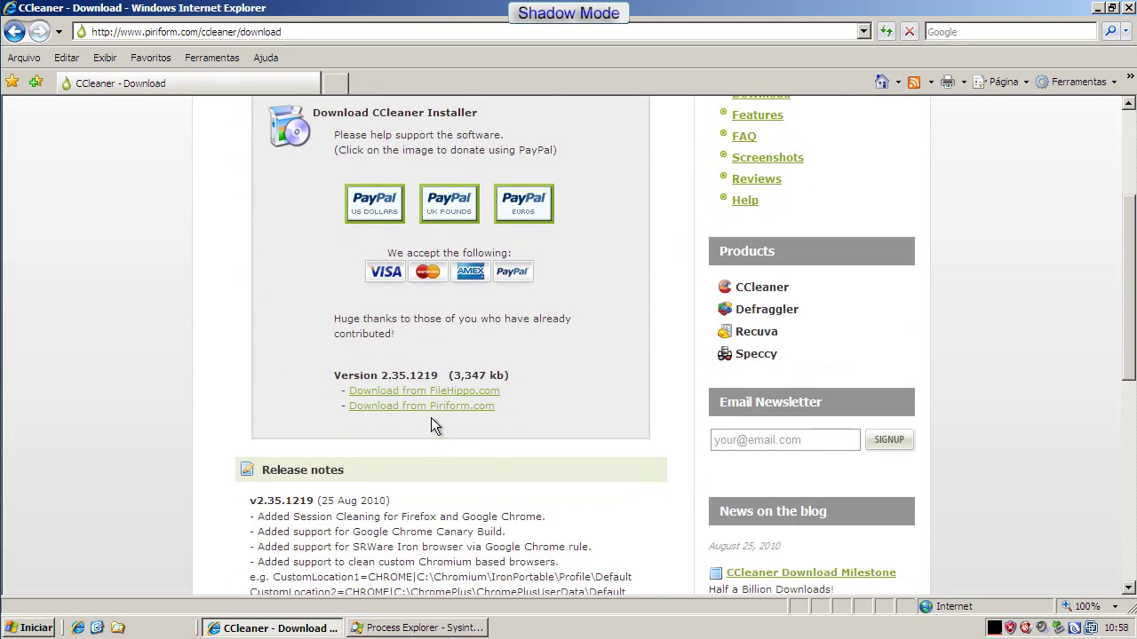
pyautogui.click(424, 392)
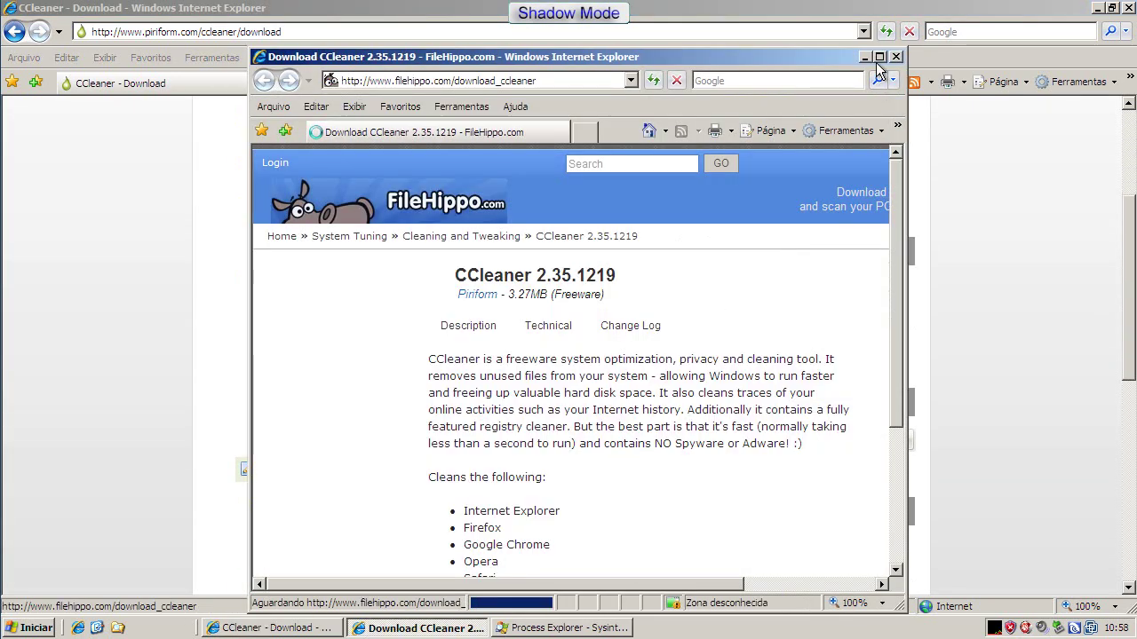
pyautogui.click(879, 57)
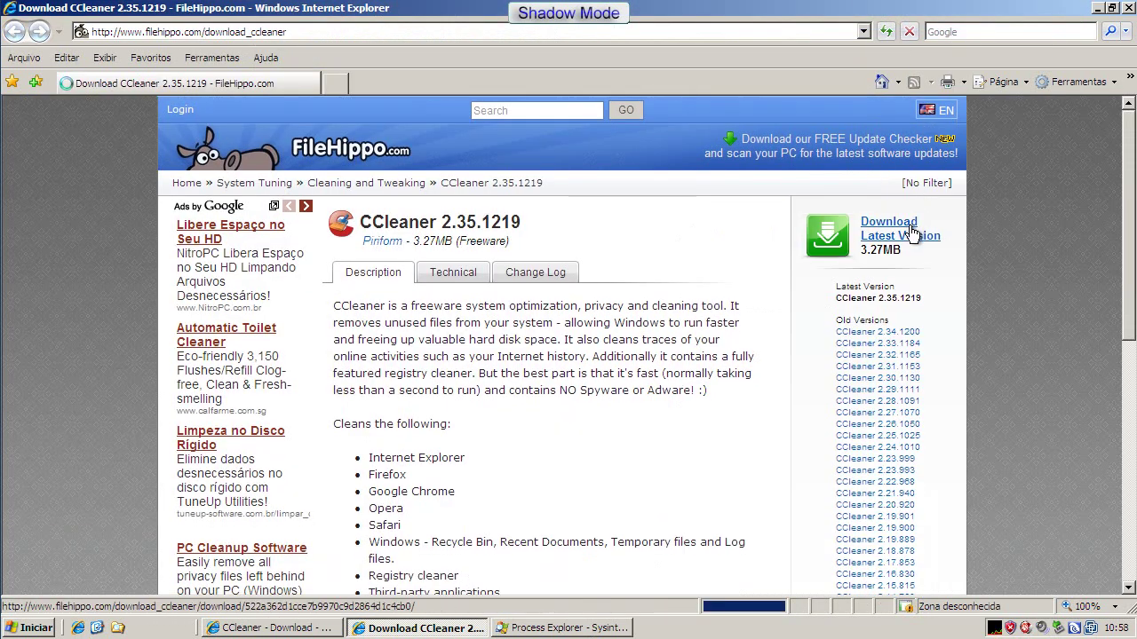
# Download the latest CCleaner version, permitting the blocked file download and saving it as ccsetup235 on the Desktop
pyautogui.click(910, 231)
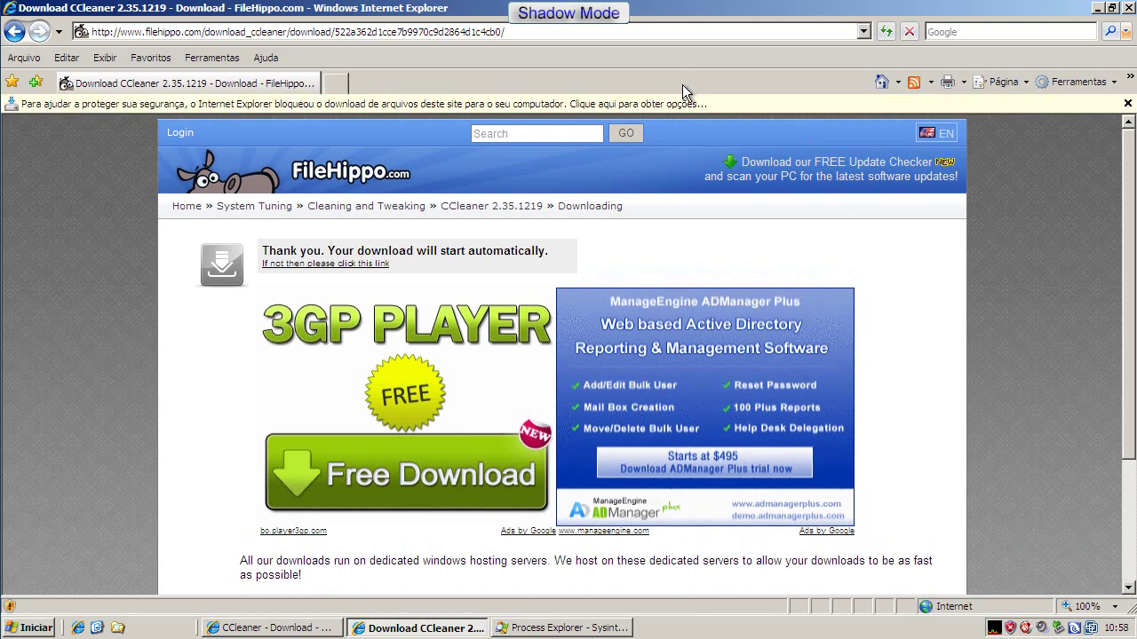
pyautogui.click(685, 104)
pyautogui.click(705, 107)
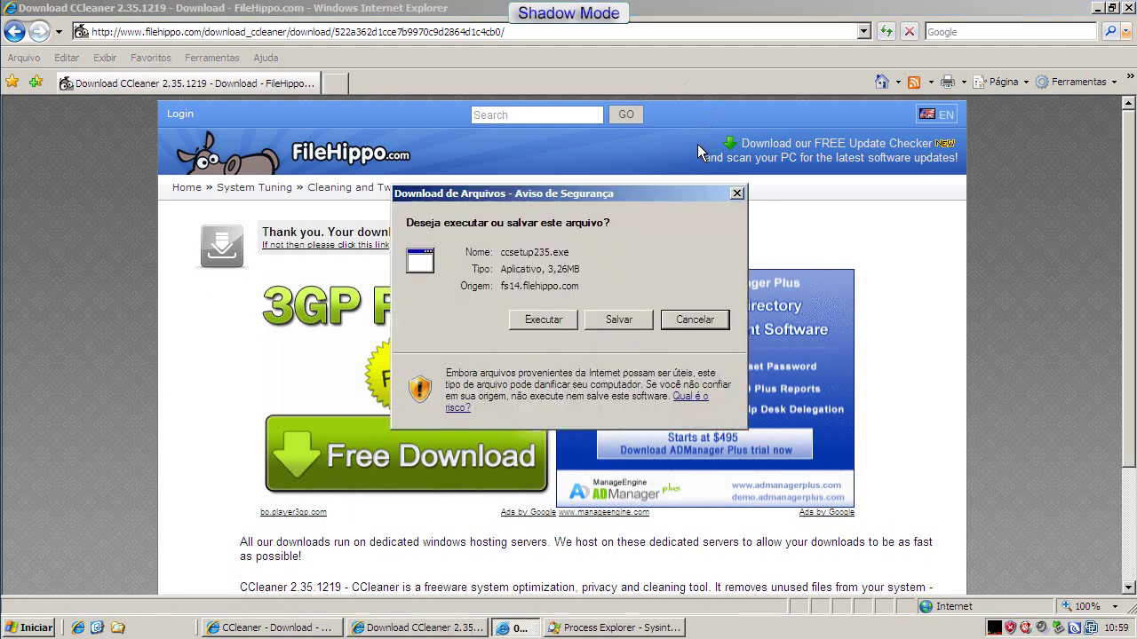
pyautogui.click(622, 324)
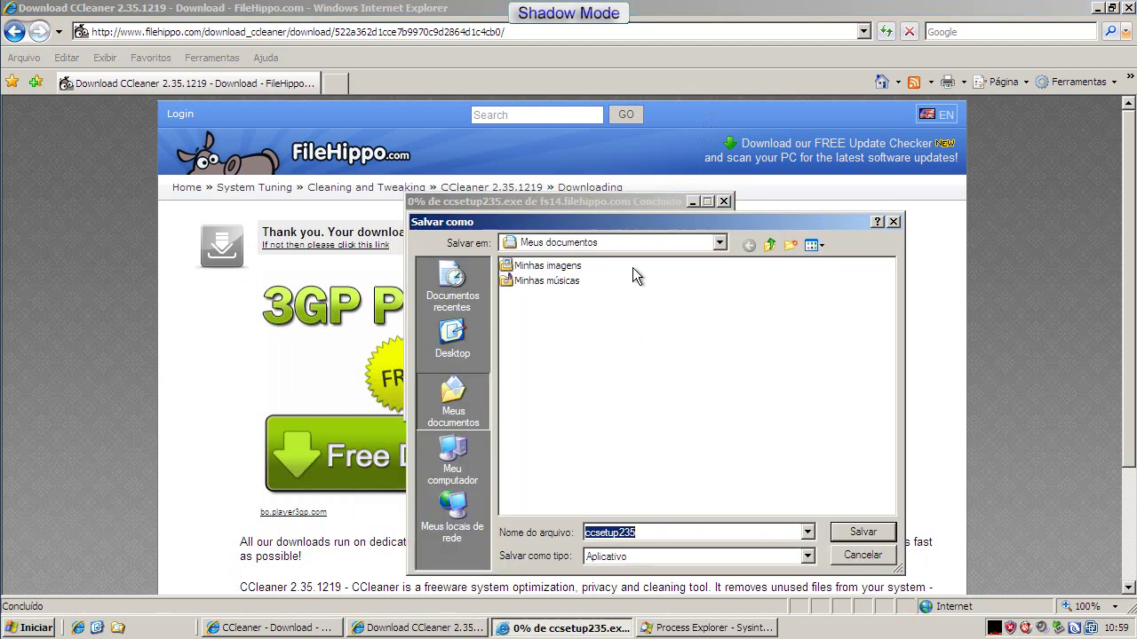
pyautogui.click(453, 342)
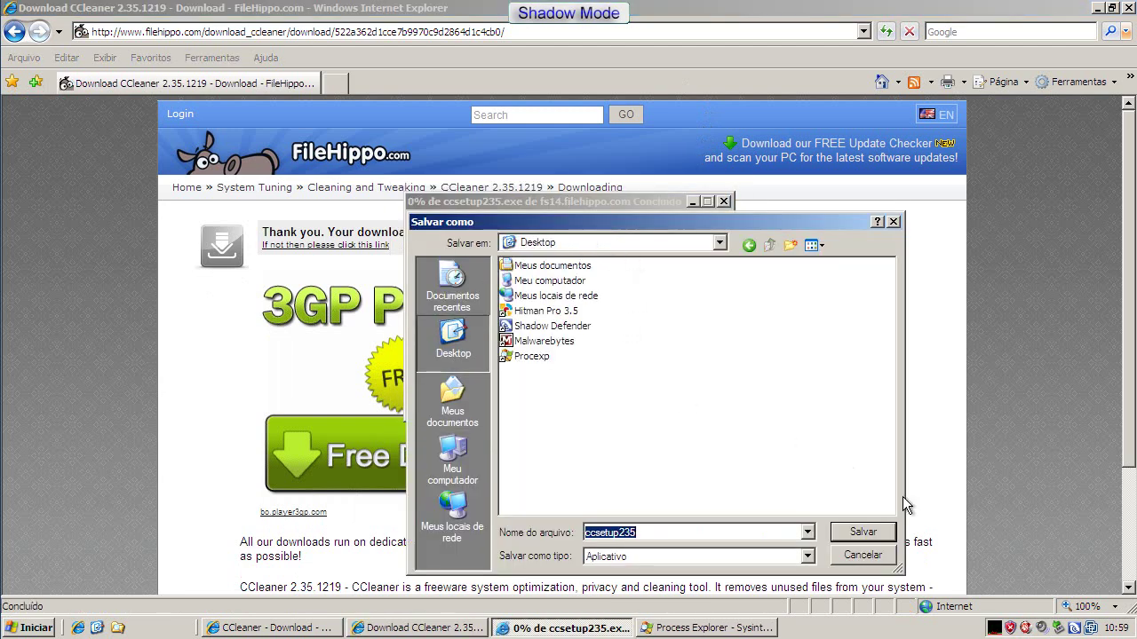
pyautogui.click(862, 532)
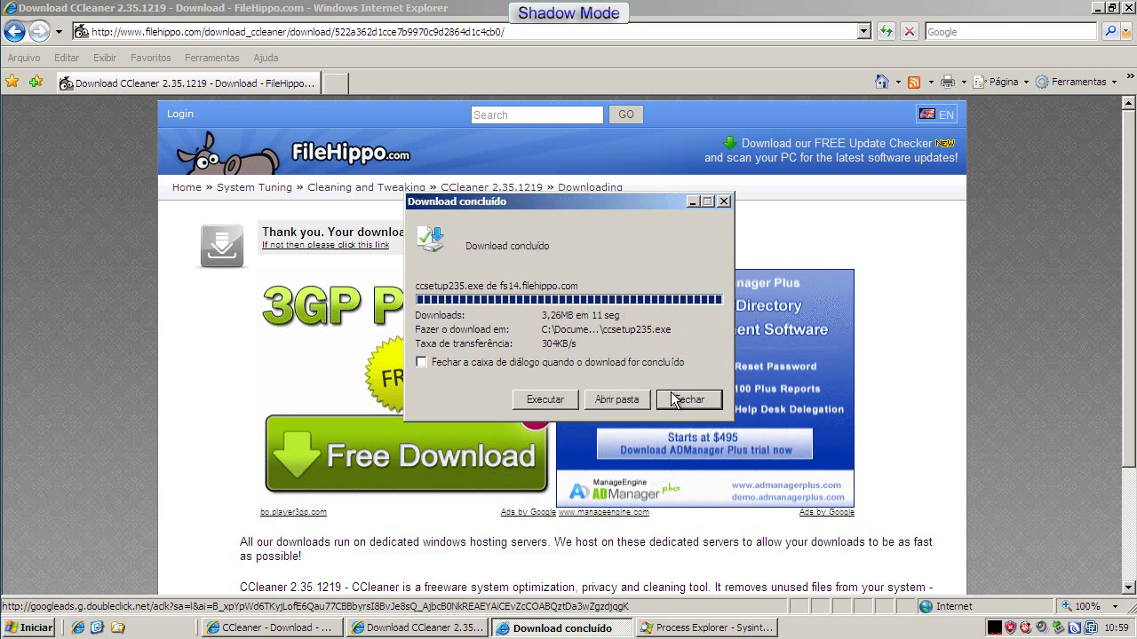
pyautogui.click(688, 401)
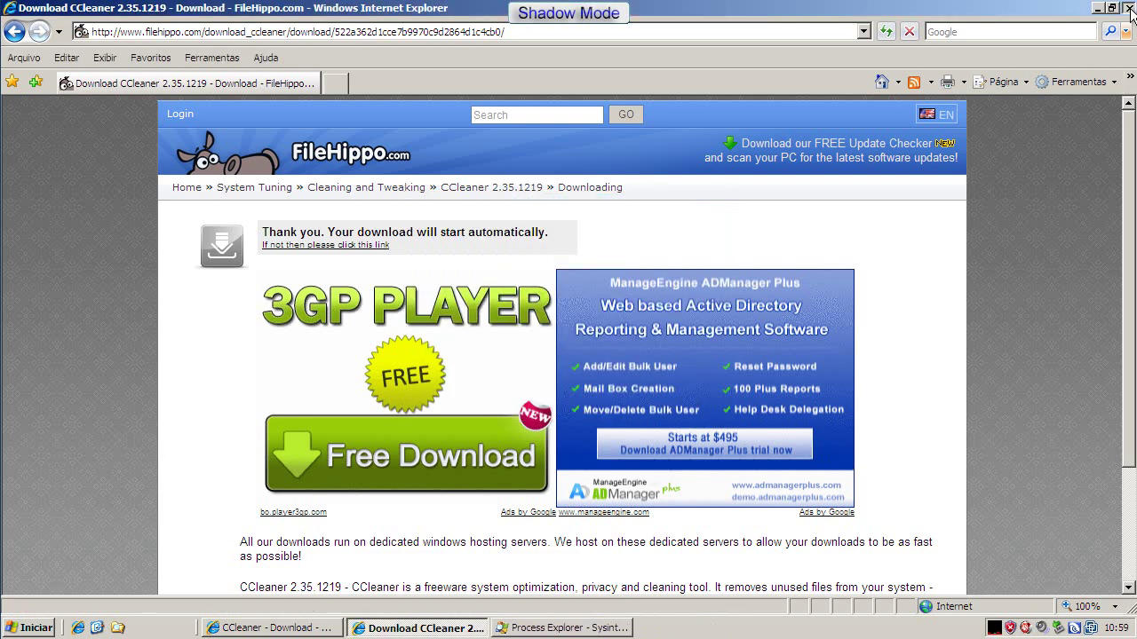
# Close both Internet Explorer windows and Process Explorer to clear the desktop
pyautogui.click(1129, 8)
pyautogui.click(1129, 8)
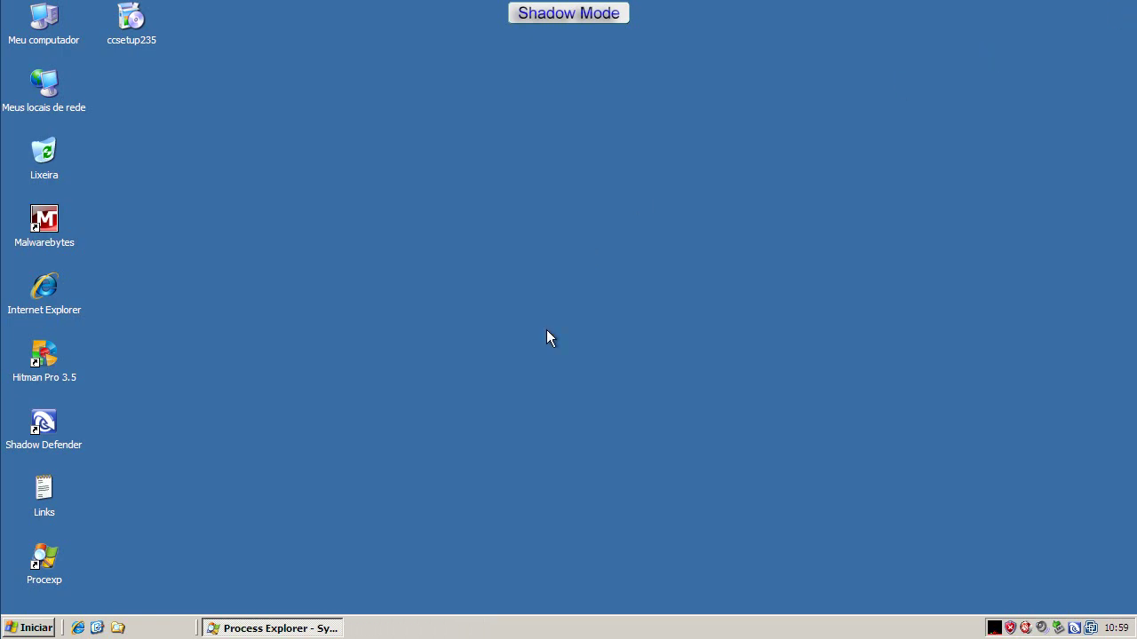
pyautogui.click(321, 628)
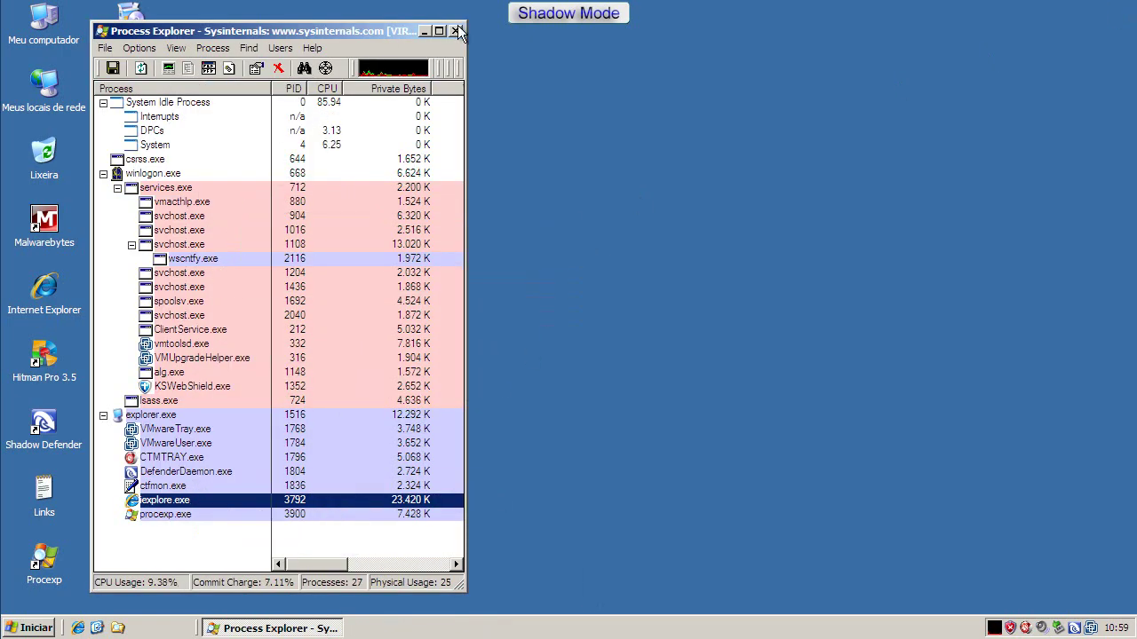
pyautogui.click(455, 31)
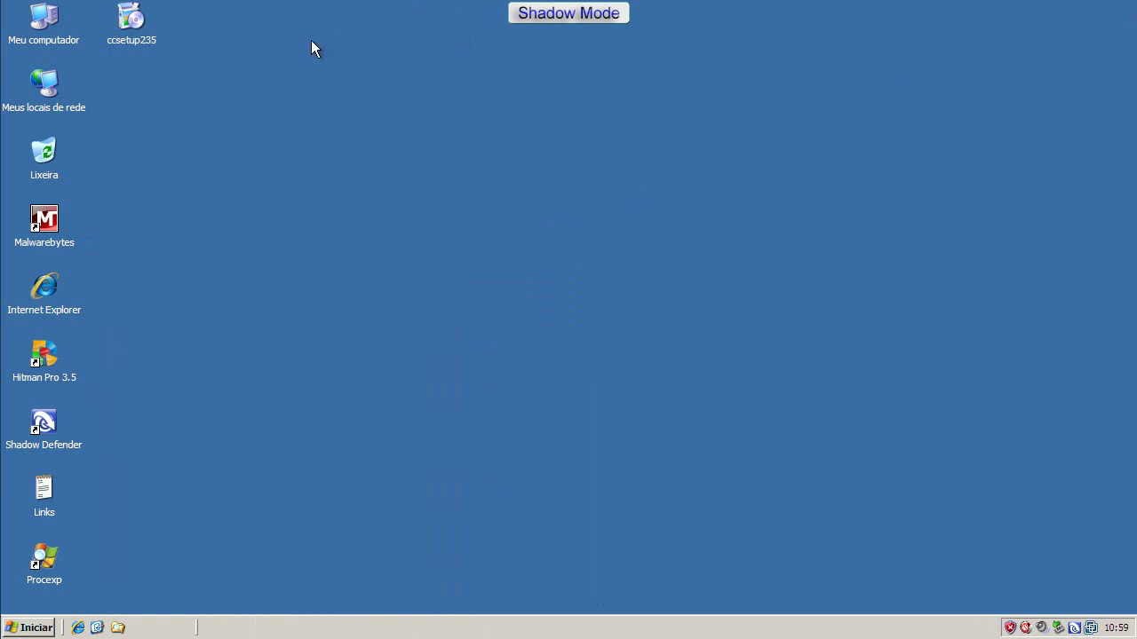
# Commit the ccsetup235 installer on the desktop to the original volume with Shadow Defender
pyautogui.click(143, 39)
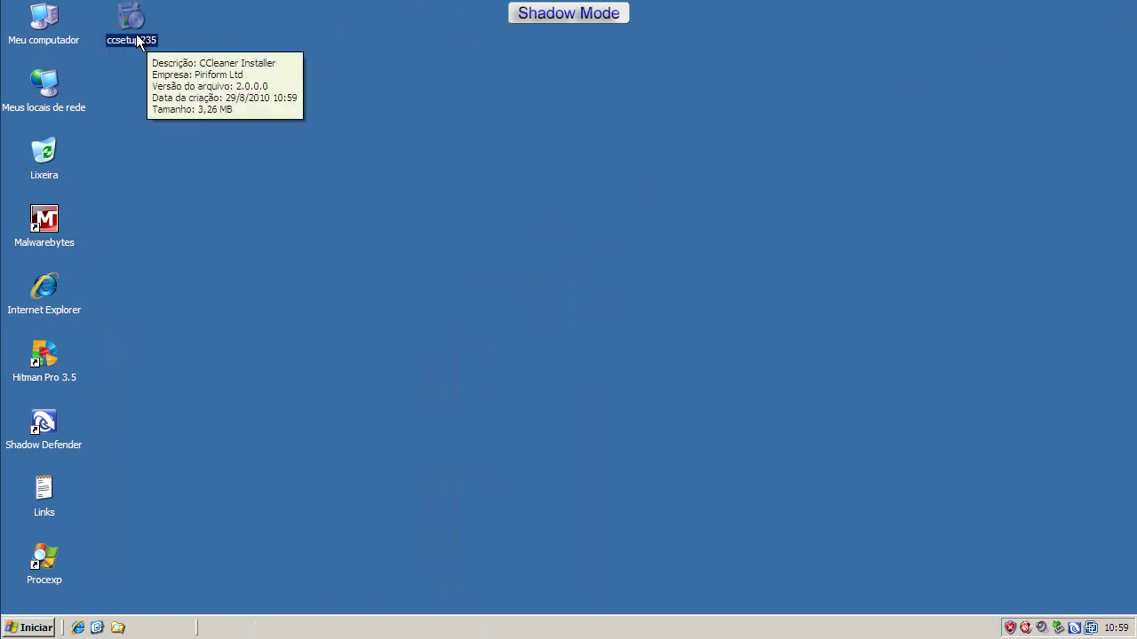
pyautogui.click(148, 92)
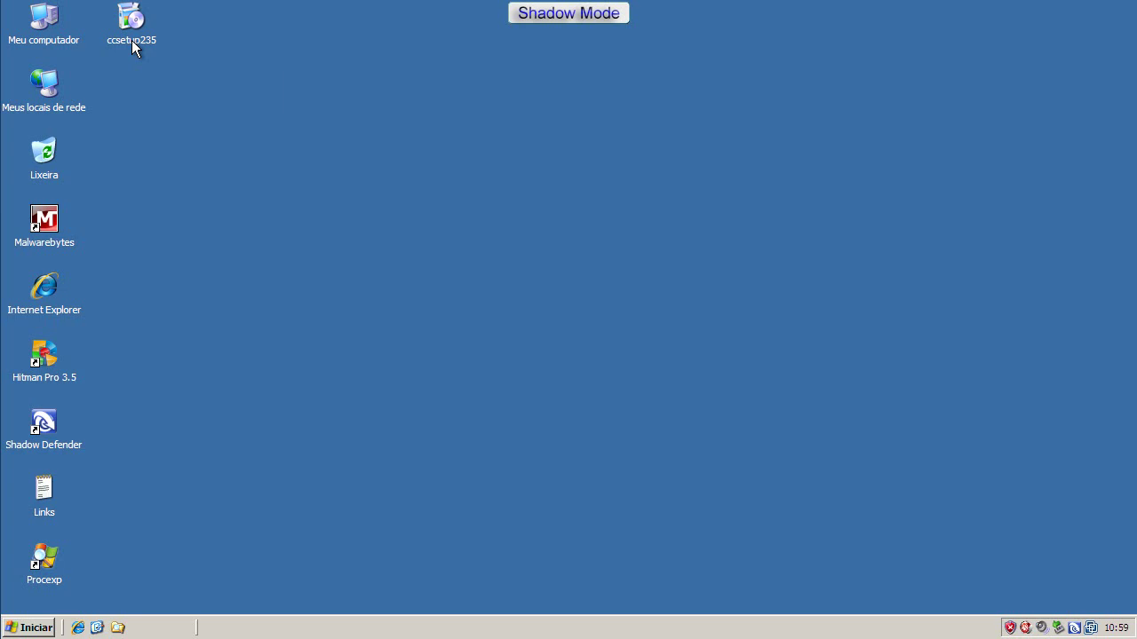
pyautogui.moveTo(131, 40)
pyautogui.rightClick(131, 30)
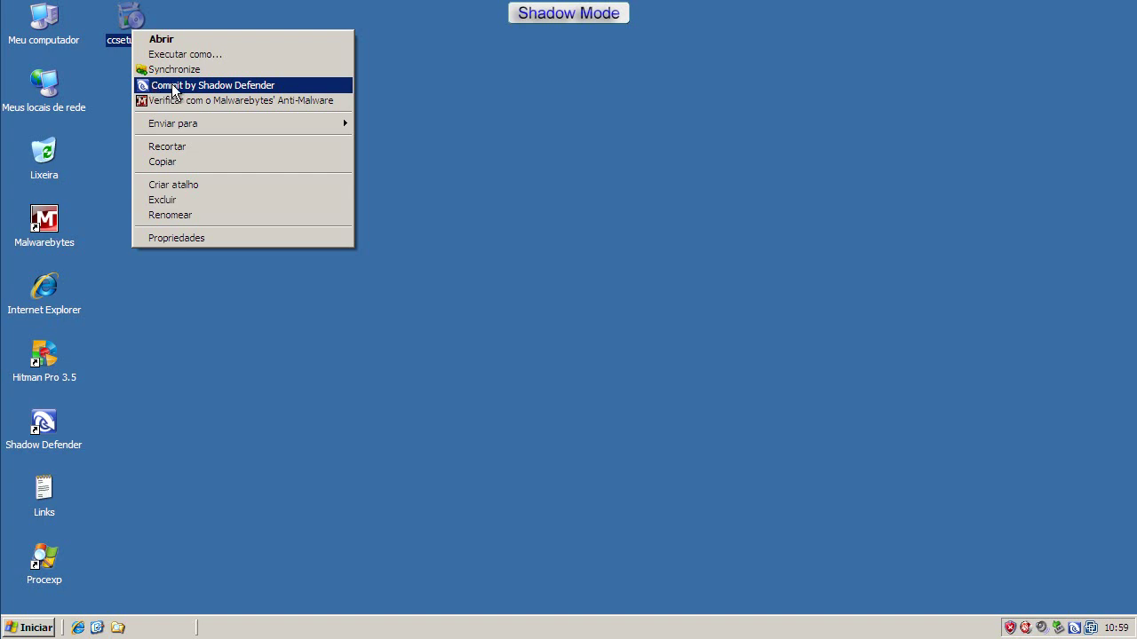
pyautogui.click(240, 88)
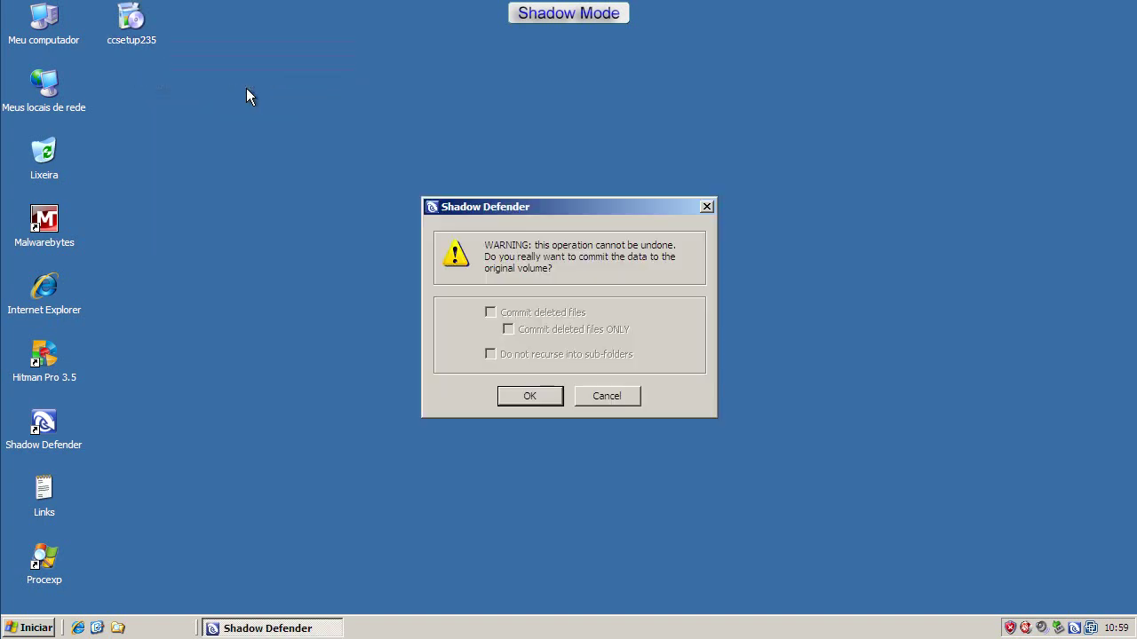
pyautogui.click(533, 395)
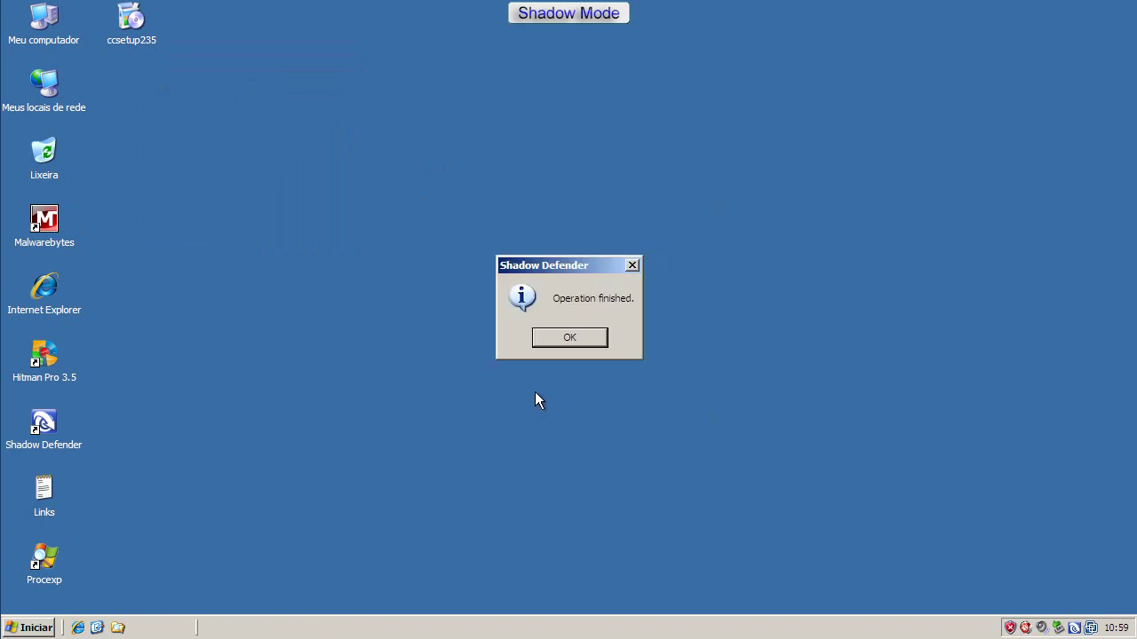
pyautogui.click(561, 342)
pyautogui.click(293, 164)
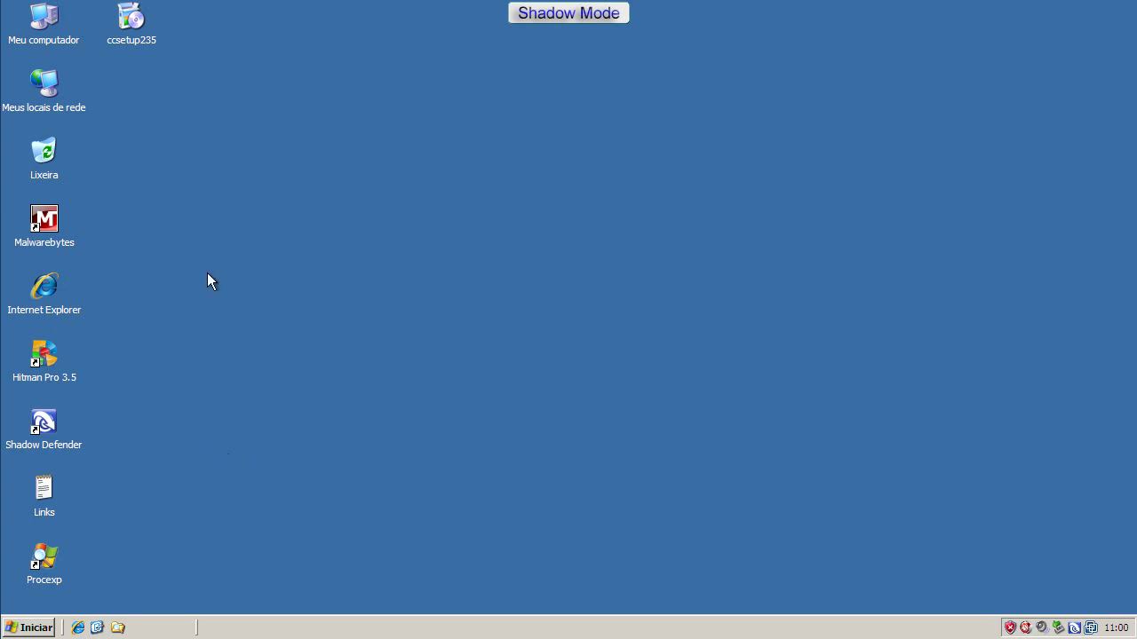
pyautogui.click(142, 44)
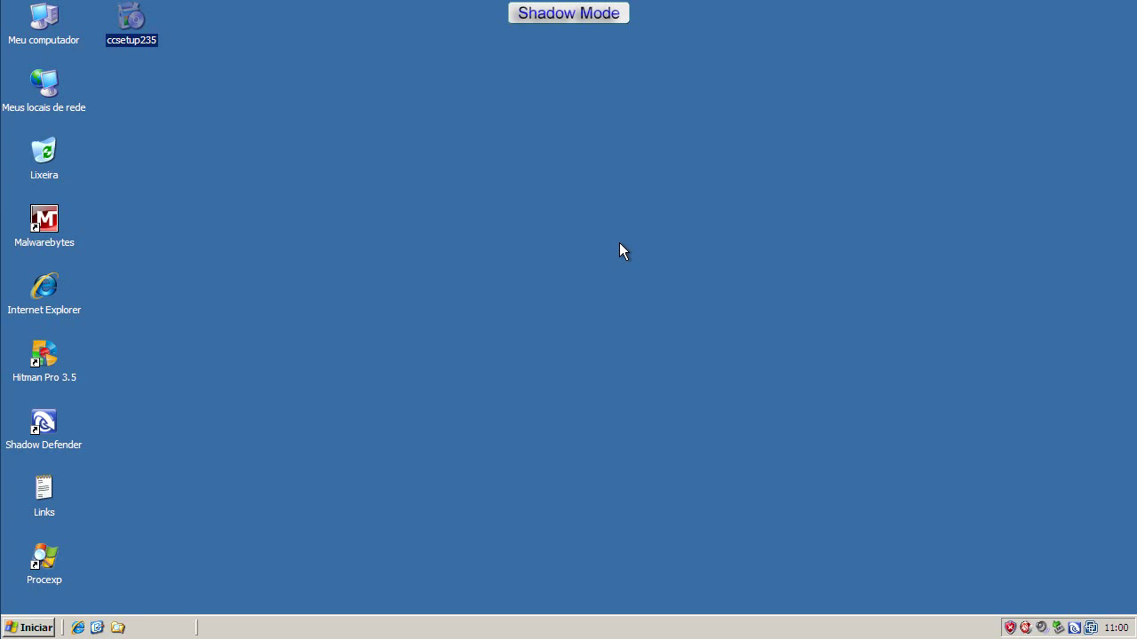
pyautogui.click(48, 626)
pyautogui.click(505, 490)
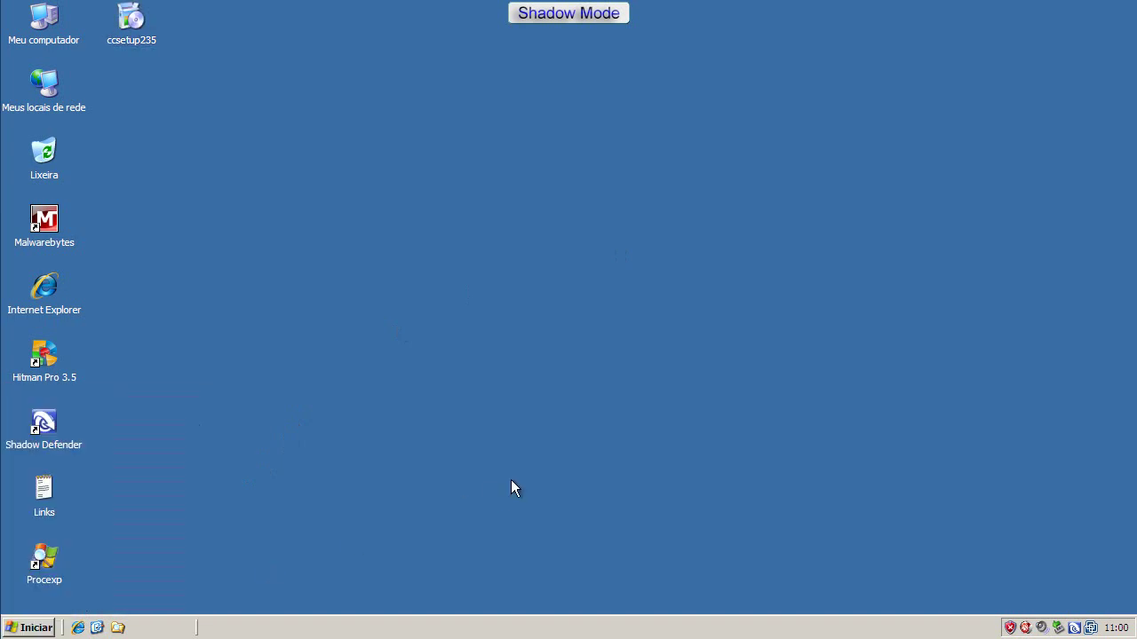
pyautogui.click(49, 631)
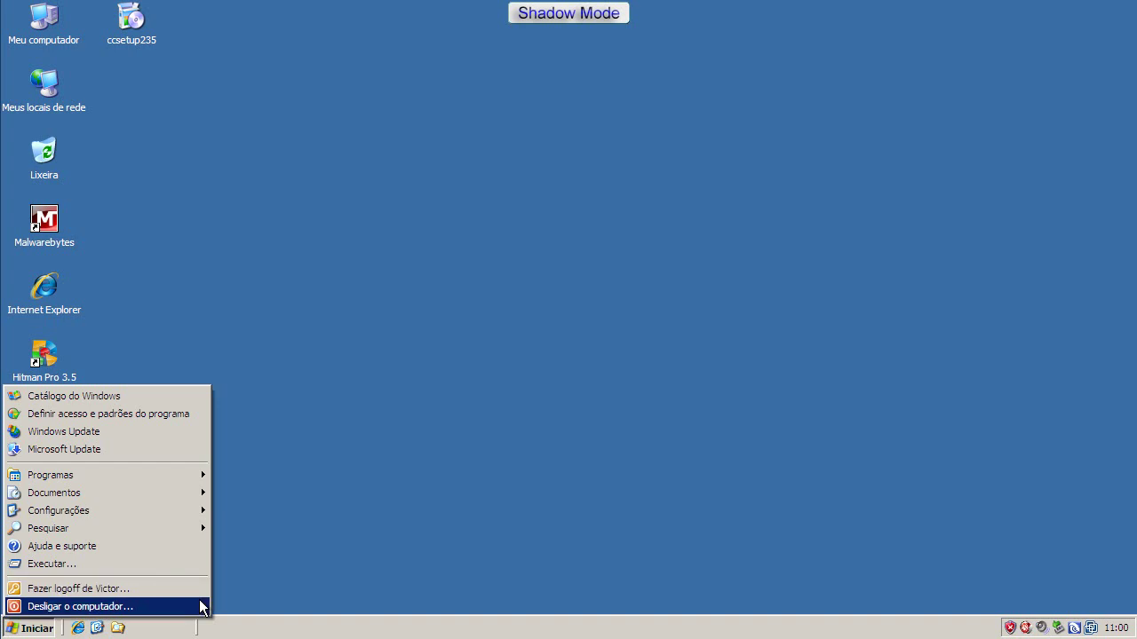
pyautogui.click(203, 607)
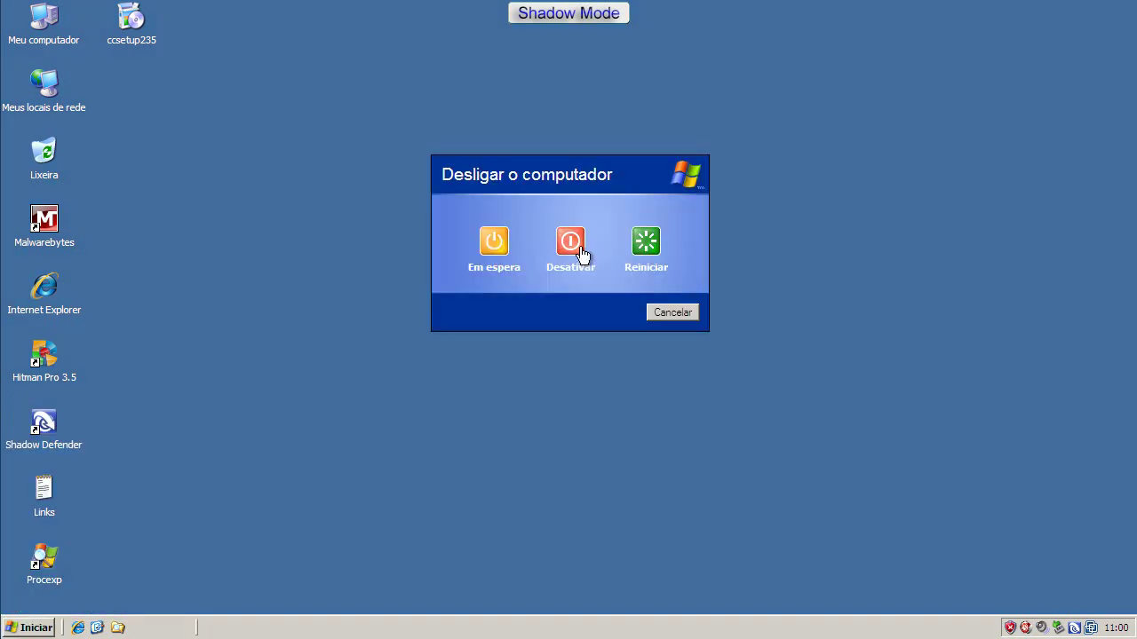
pyautogui.click(674, 313)
# Open Malwarebytes' Anti-Malware and check for database updates
pyautogui.click(62, 228)
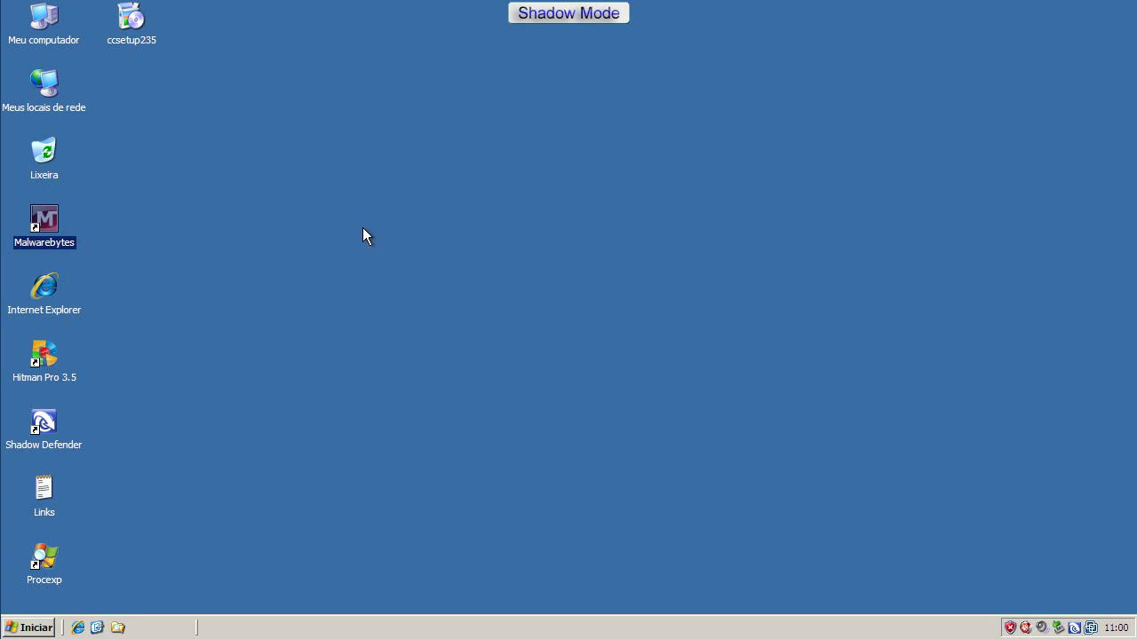
pyautogui.press('Return')
pyautogui.click(398, 173)
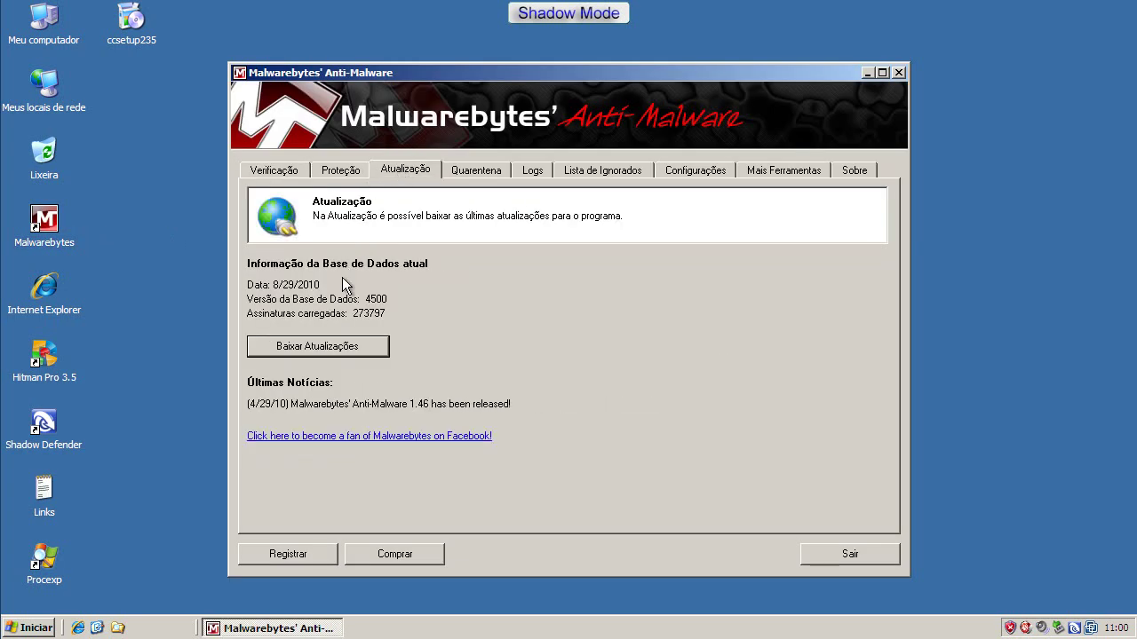
pyautogui.click(343, 348)
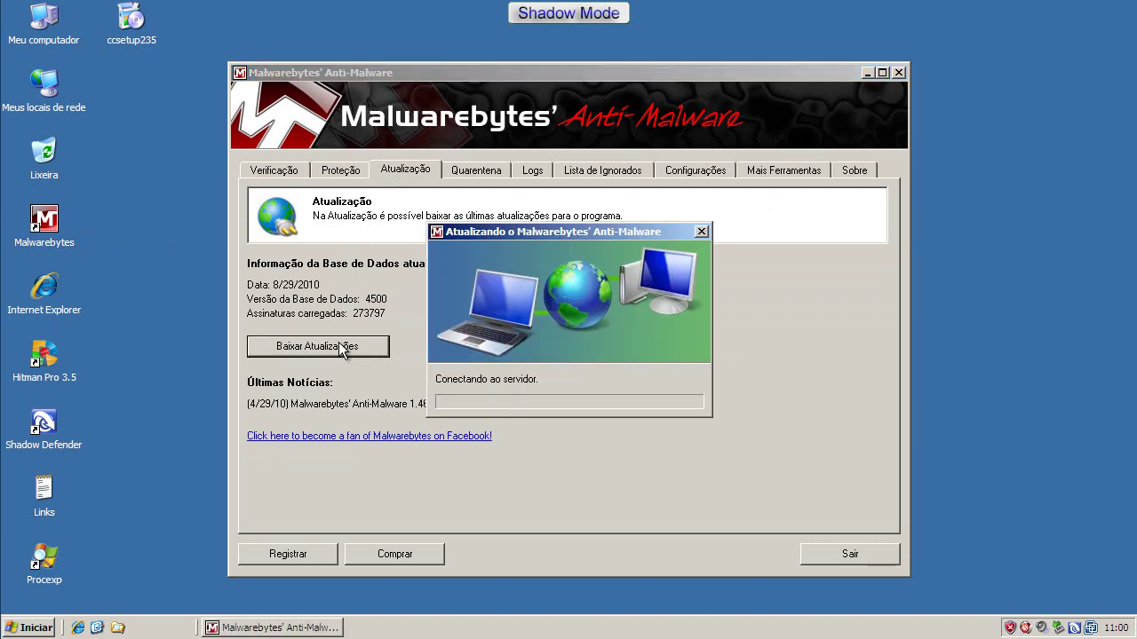
pyautogui.click(545, 361)
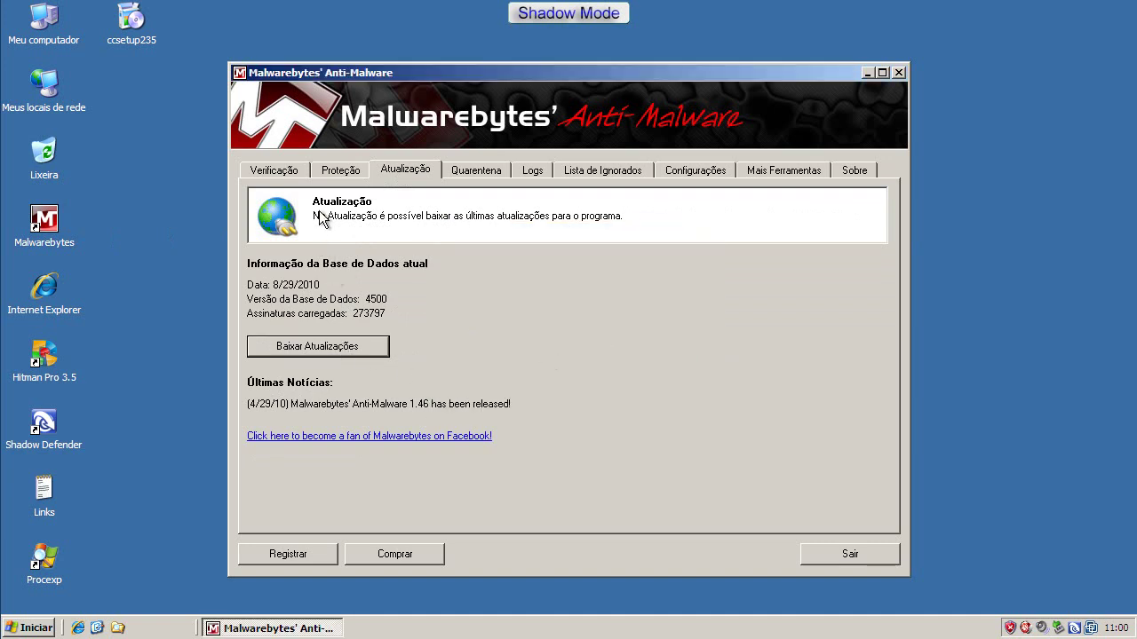
# Run a quick scan of the system, allowing the network access requested for 0day.exe while it runs
pyautogui.click(273, 169)
pyautogui.click(325, 444)
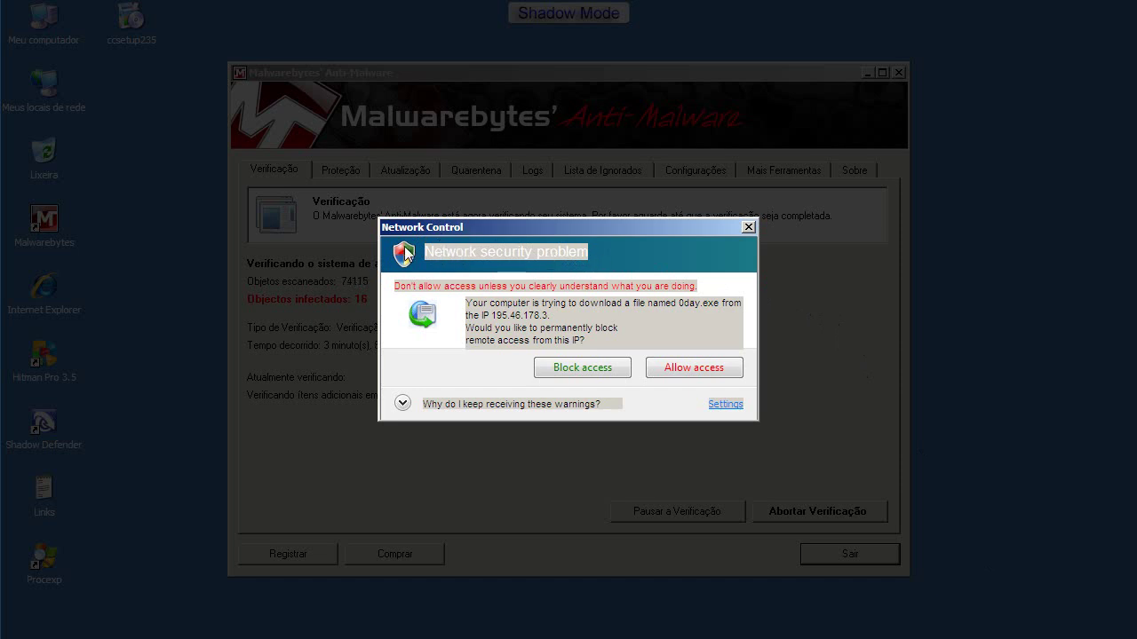
pyautogui.click(691, 378)
pyautogui.click(686, 373)
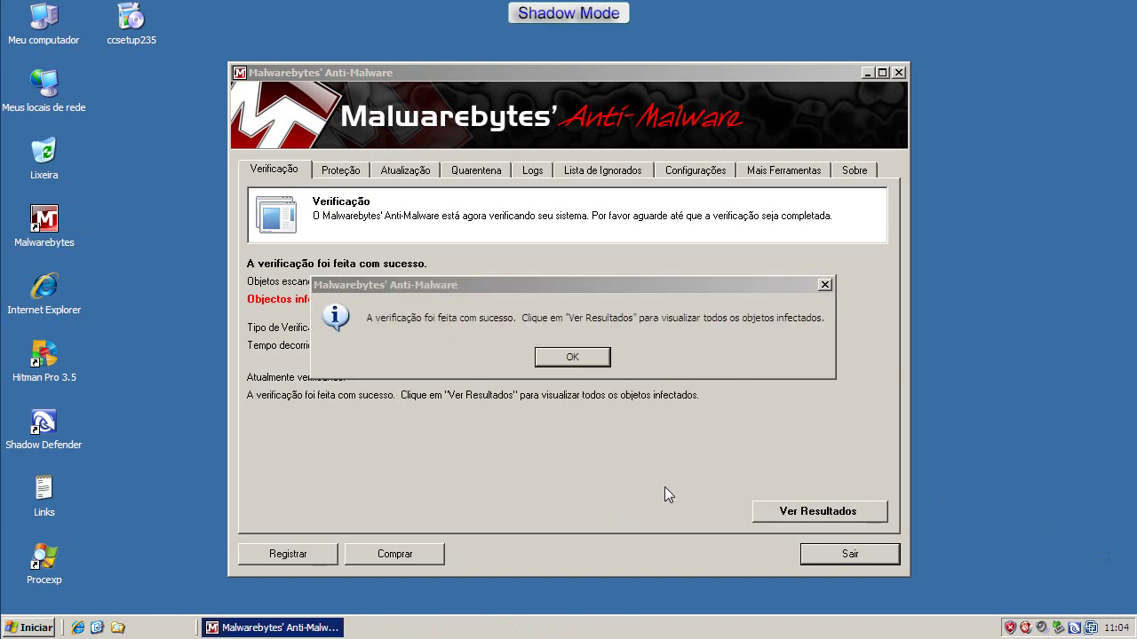
# Open the results of the finished scan and look through the full list of detected malware
pyautogui.click(592, 359)
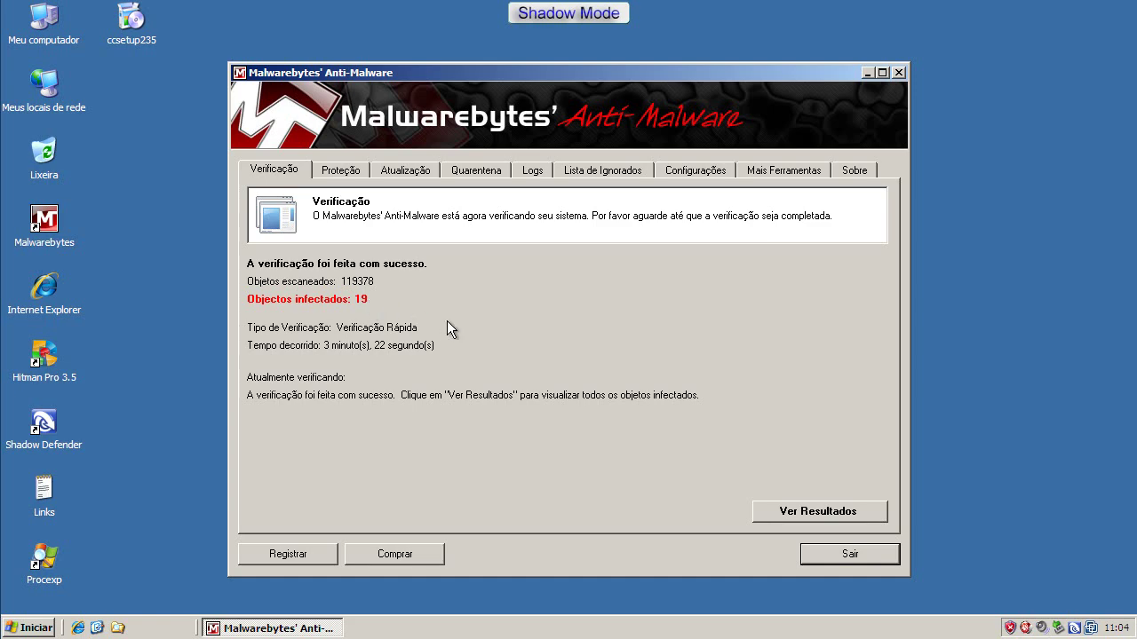
pyautogui.click(785, 511)
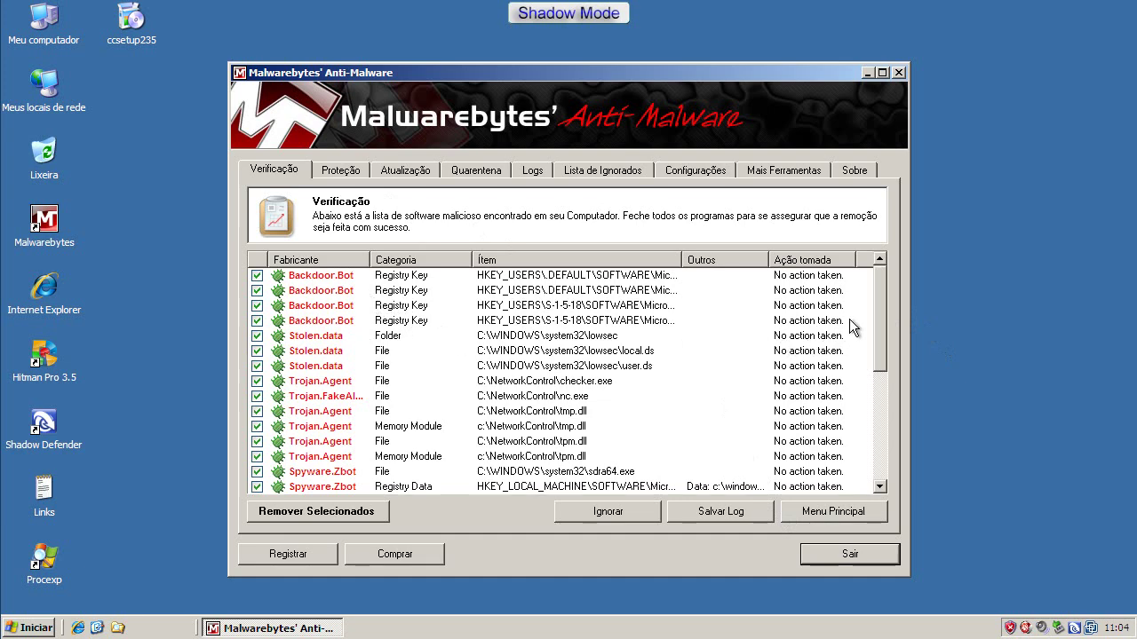
pyautogui.moveTo(876, 311); pyautogui.dragTo(884, 442)
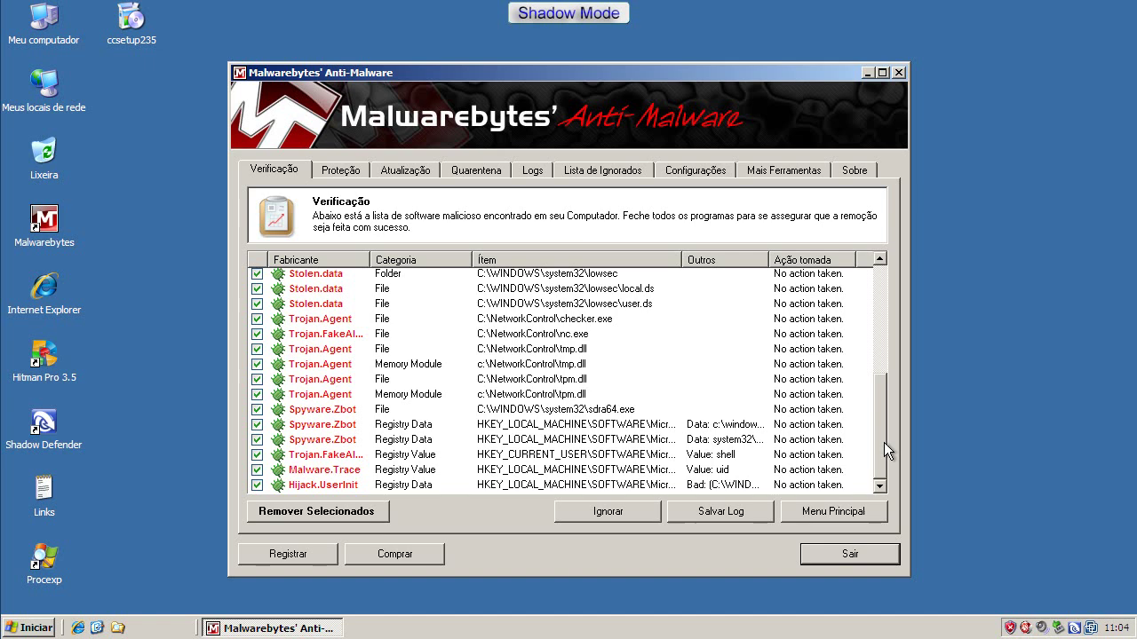
# Review the detected malware list from the Malware.Trace entry back to the first items, allowing access in the Network Control alert
pyautogui.click(376, 471)
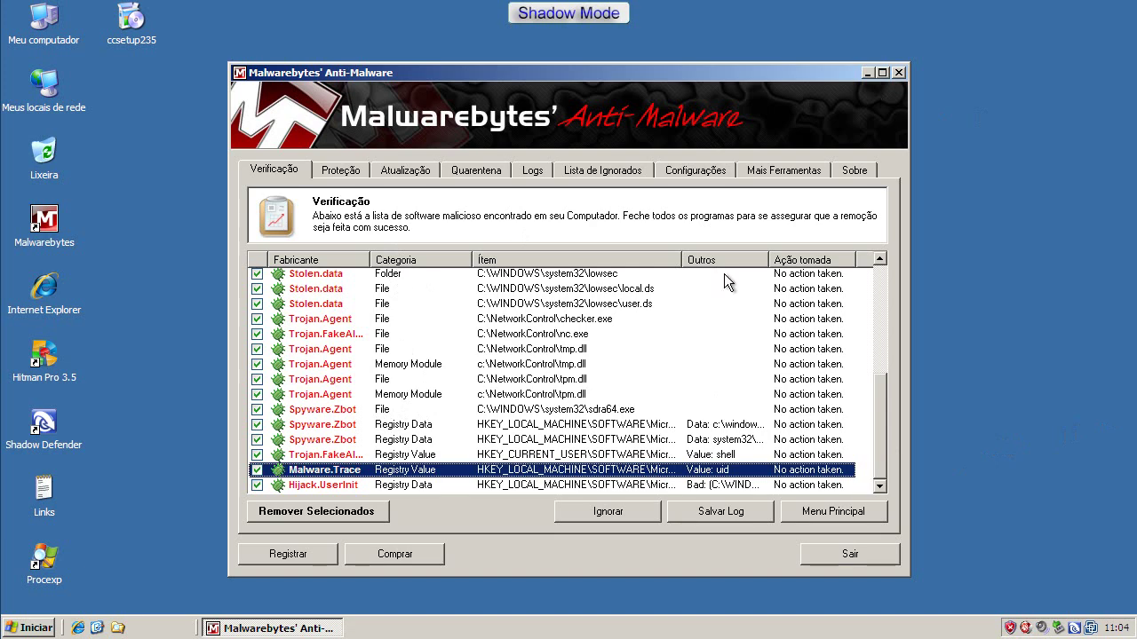
pyautogui.moveTo(875, 388); pyautogui.dragTo(885, 271)
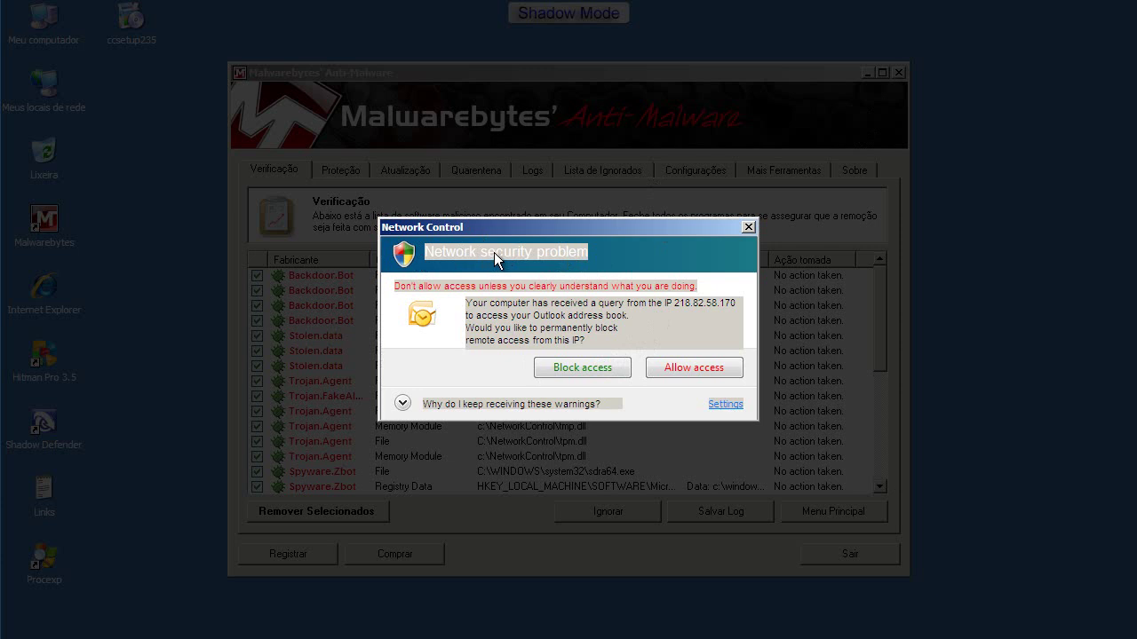
pyautogui.click(724, 370)
pyautogui.click(725, 371)
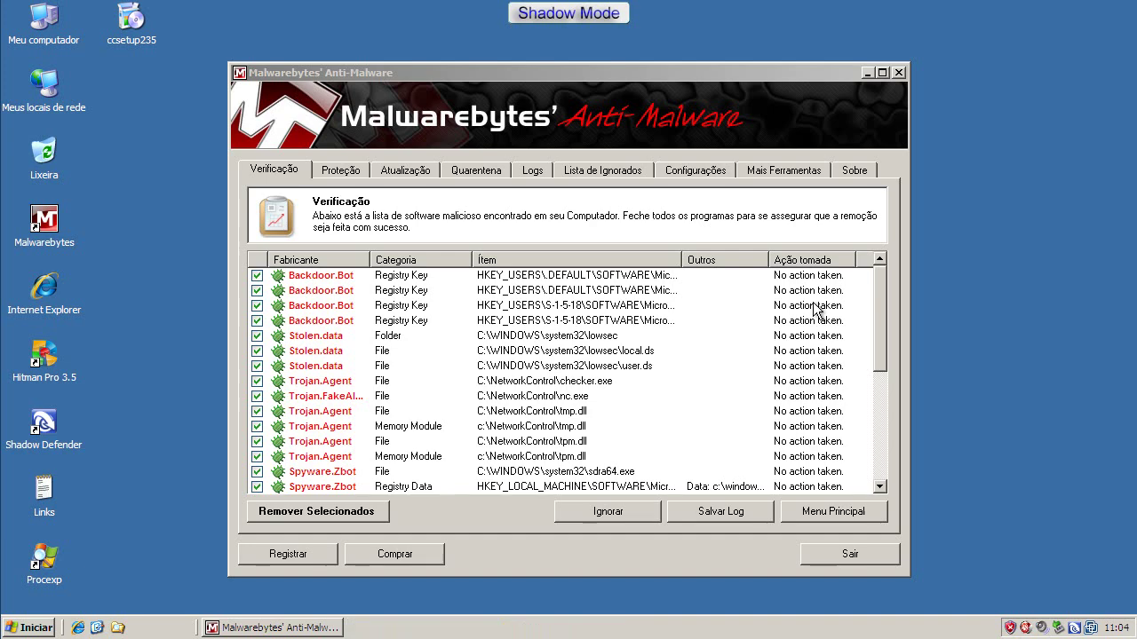
# Exit Malwarebytes without removing the detected threats, and allow and confirm the address book access requested by the Network Control alert
pyautogui.click(900, 74)
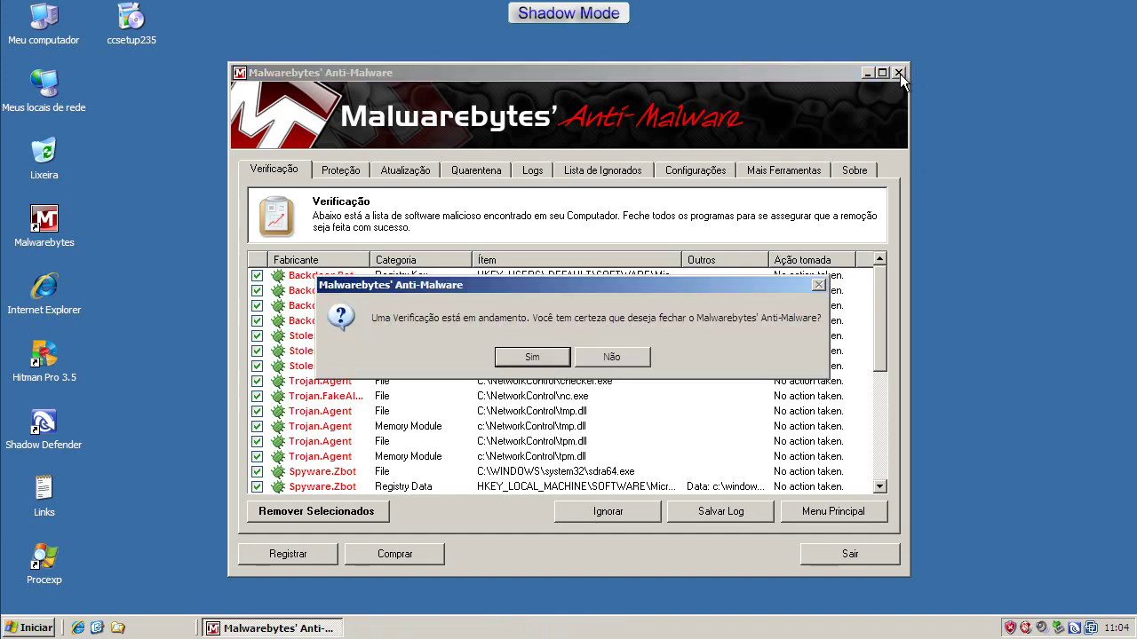
pyautogui.click(623, 363)
pyautogui.click(873, 558)
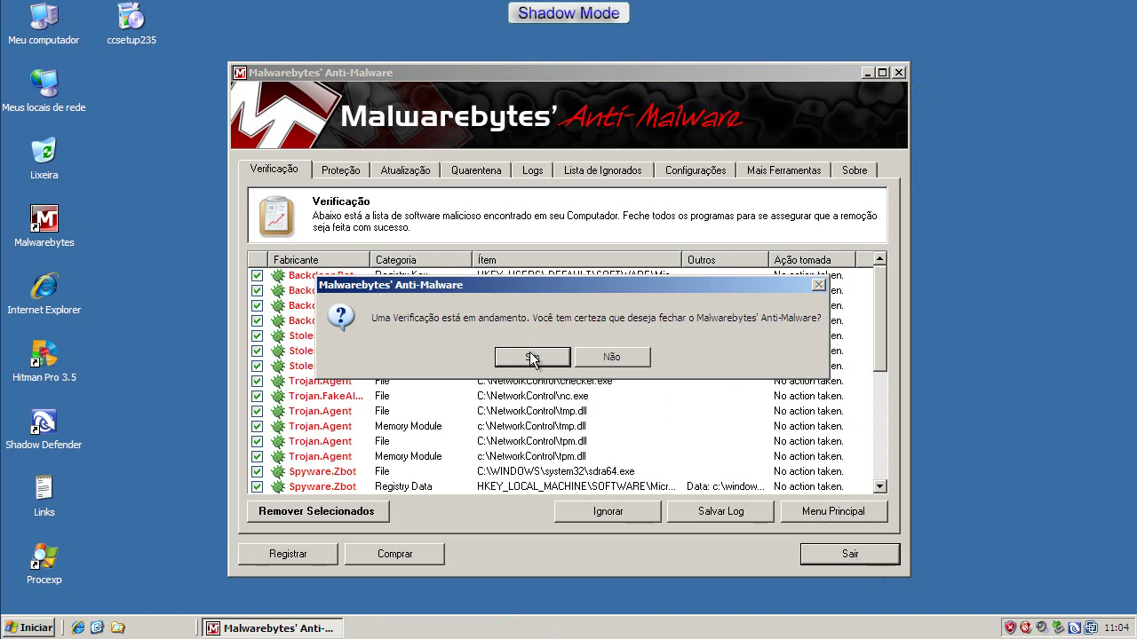
pyautogui.click(531, 358)
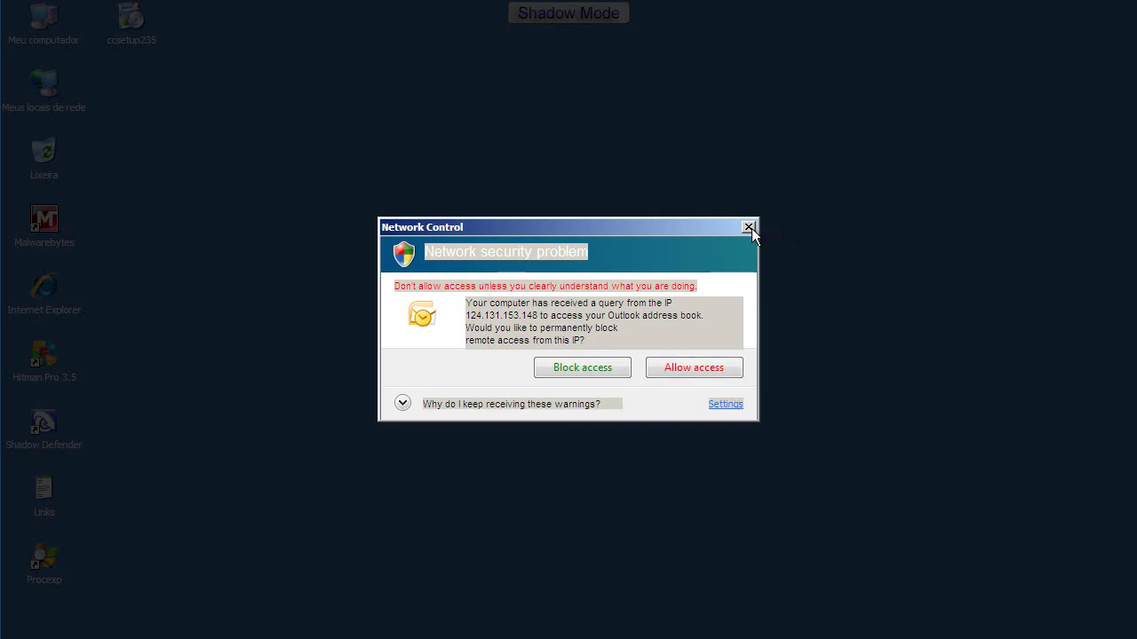
pyautogui.click(705, 370)
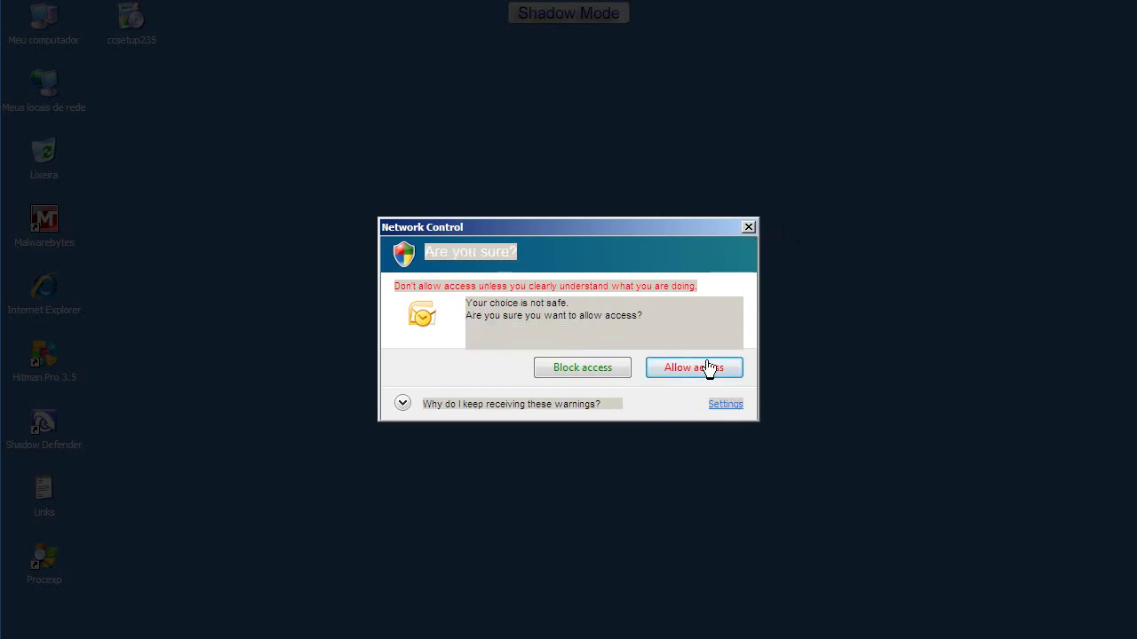
pyautogui.click(705, 369)
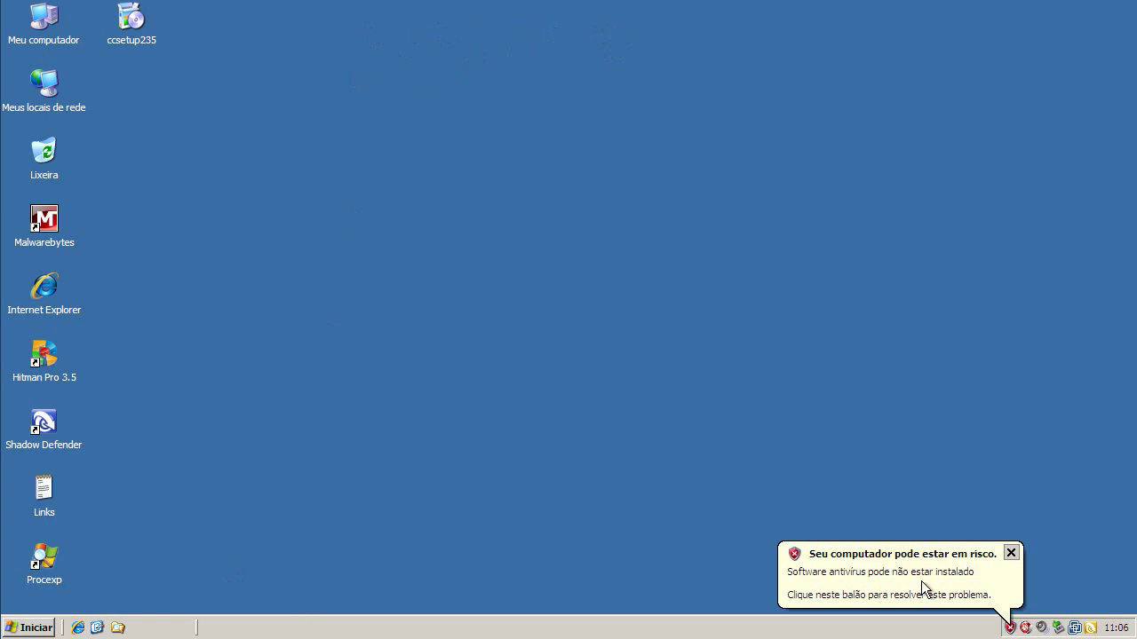
# Dismiss the antivirus warning and inspect the running processes in Task Manager, sorted by image name, and in Process Explorer
pyautogui.click(1011, 550)
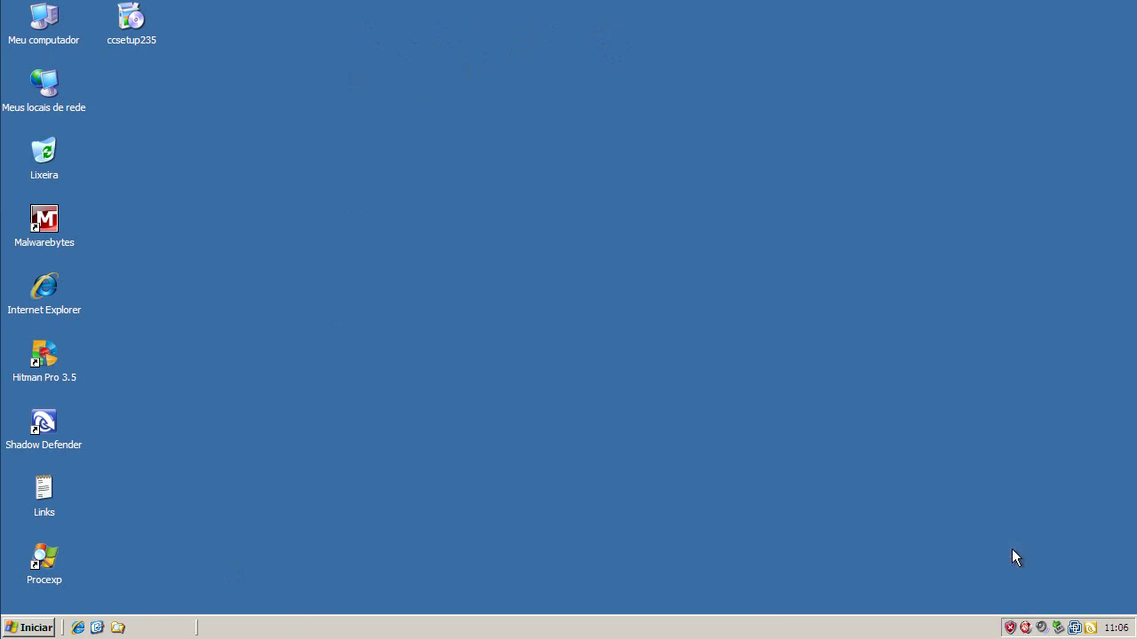
pyautogui.rightClick(230, 627)
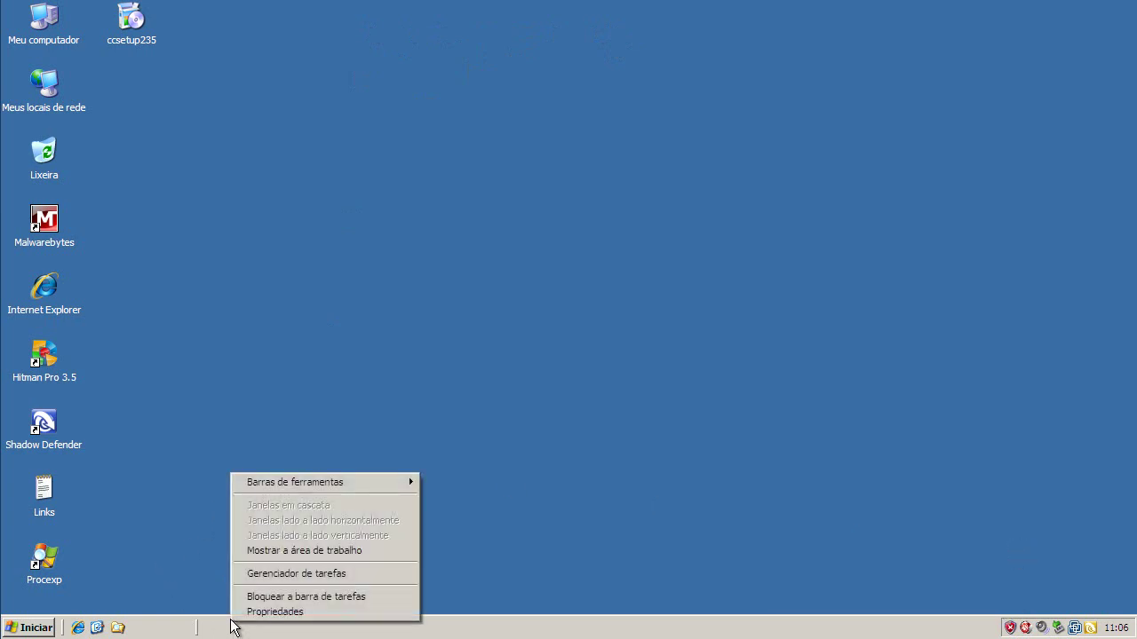
pyautogui.click(246, 577)
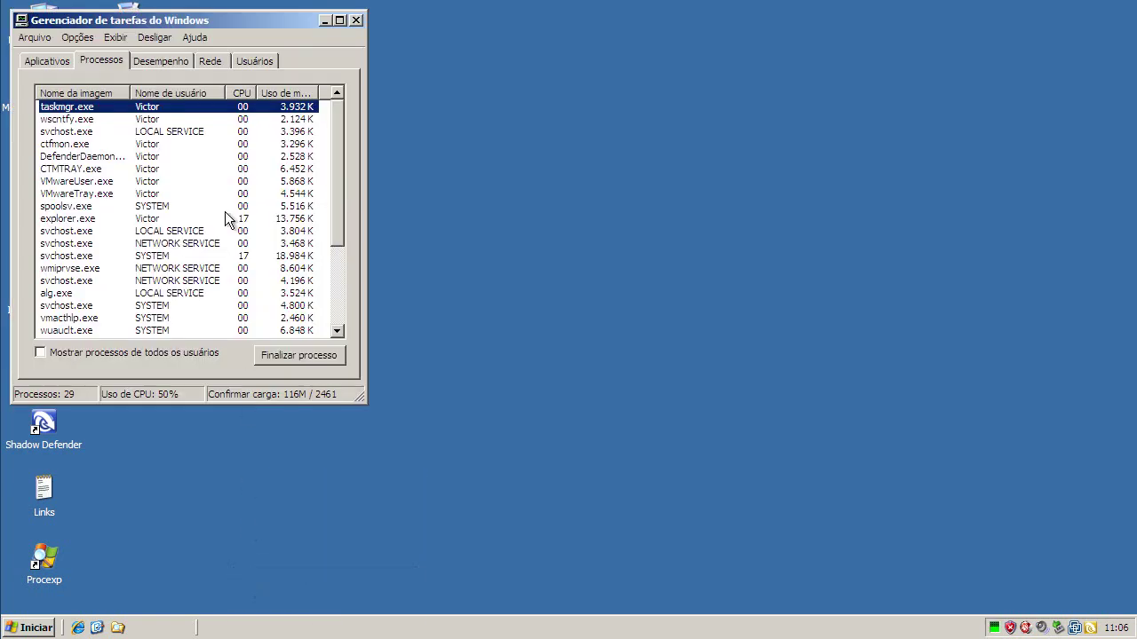
pyautogui.click(120, 93)
pyautogui.moveTo(339, 153)
pyautogui.mouseDown()
pyautogui.moveTo(339, 240)
pyautogui.moveTo(340, 138)
pyautogui.mouseUp()
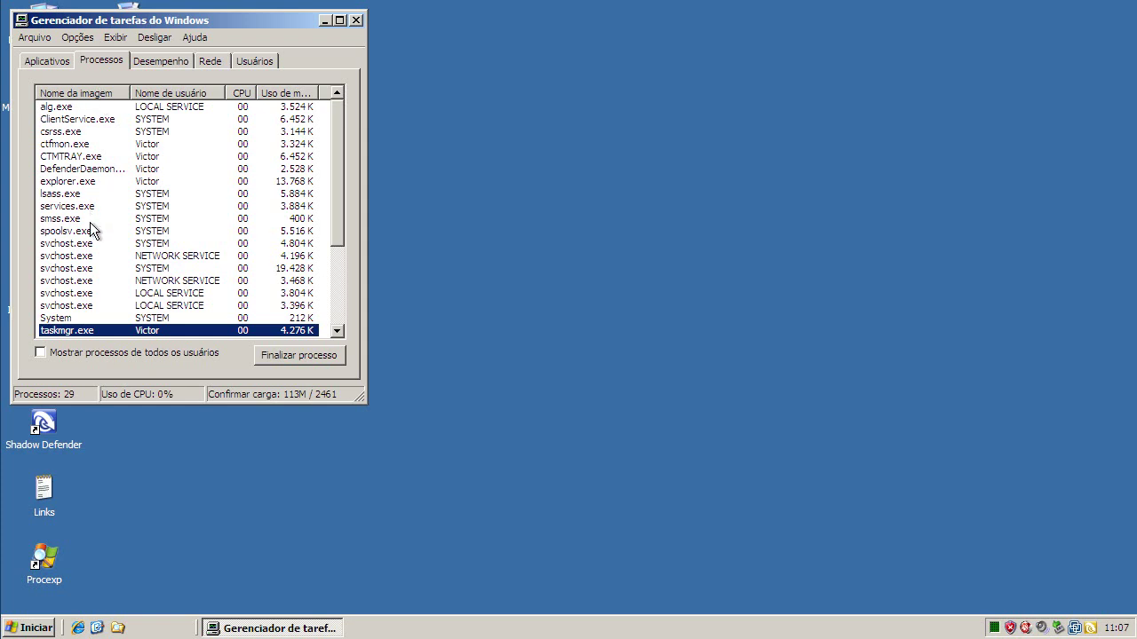
pyautogui.click(355, 20)
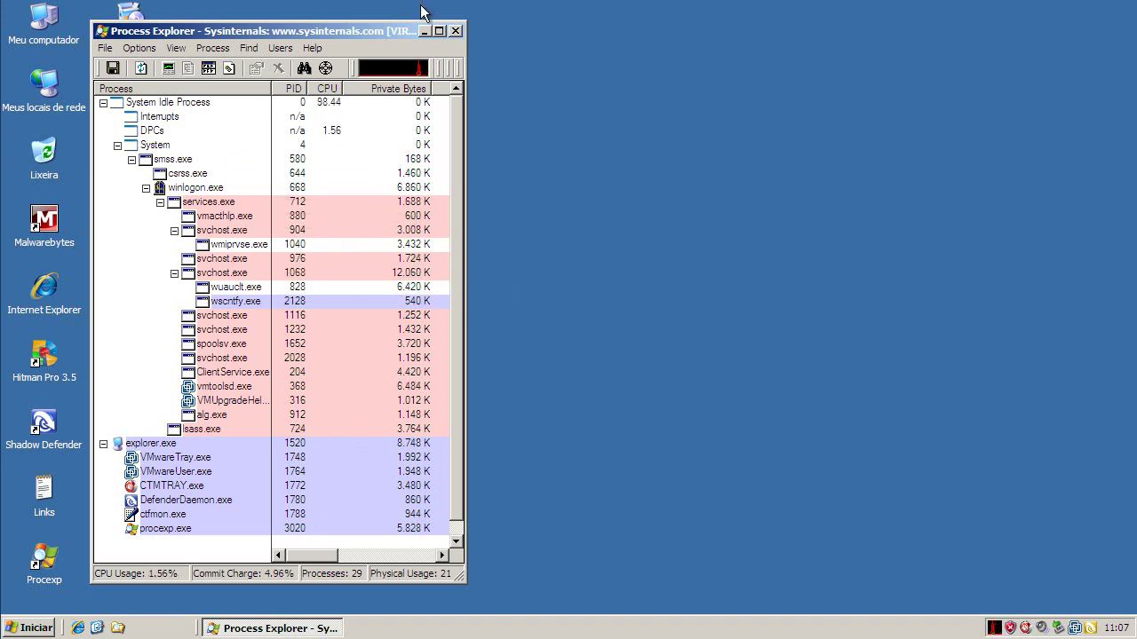
pyautogui.click(454, 31)
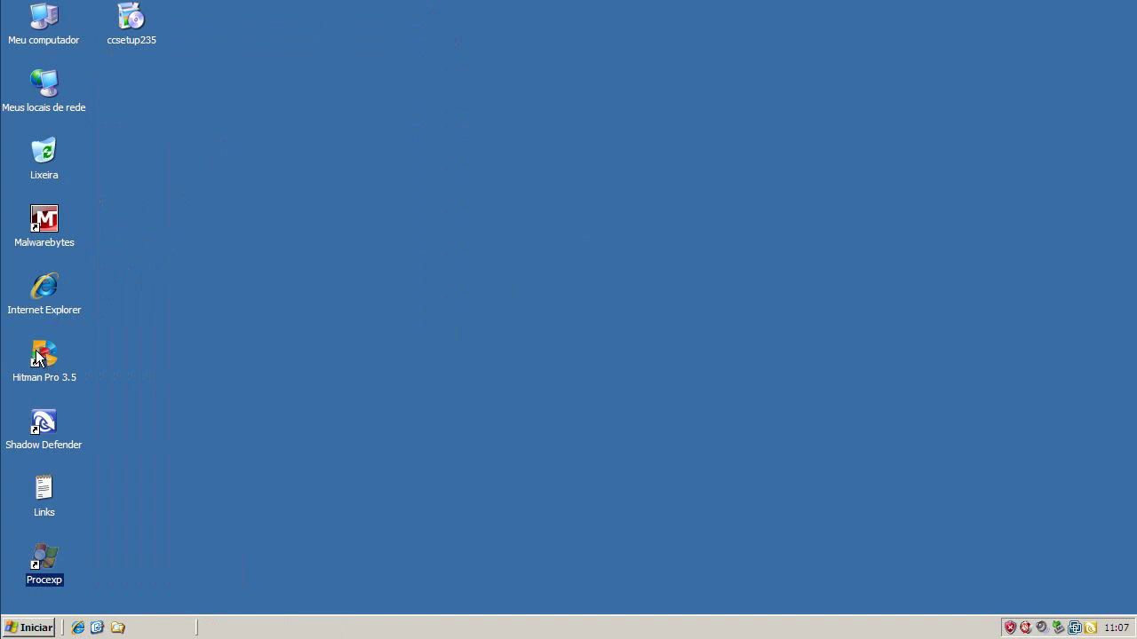
# Open Malwarebytes' Anti-Malware from the desktop and check for database updates
pyautogui.doubleClick(49, 220)
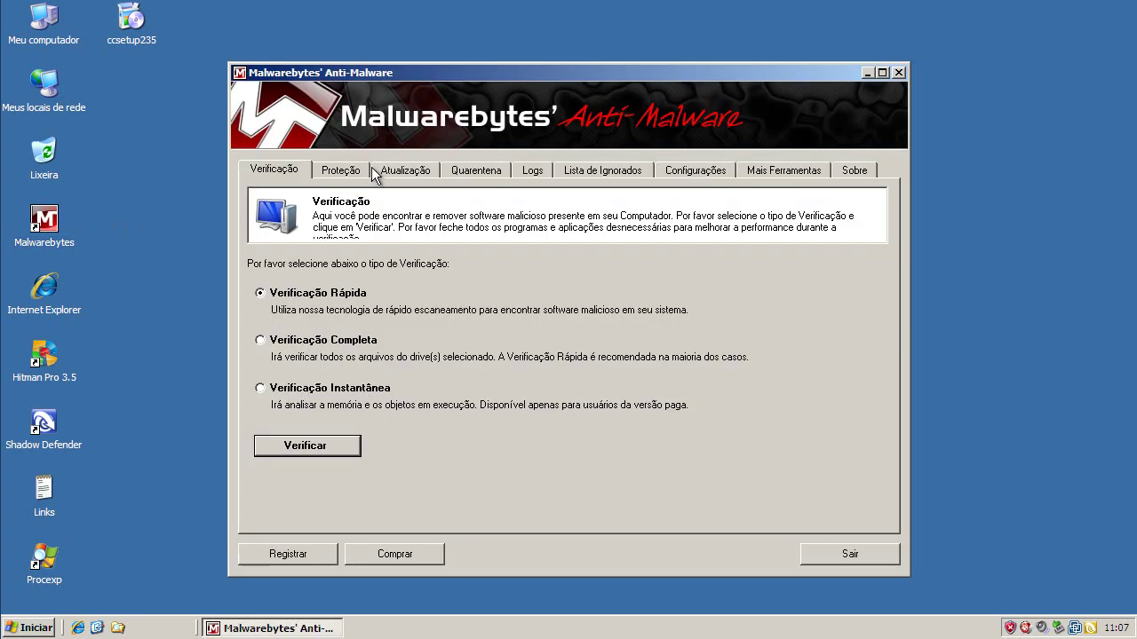
pyautogui.click(392, 174)
pyautogui.click(350, 345)
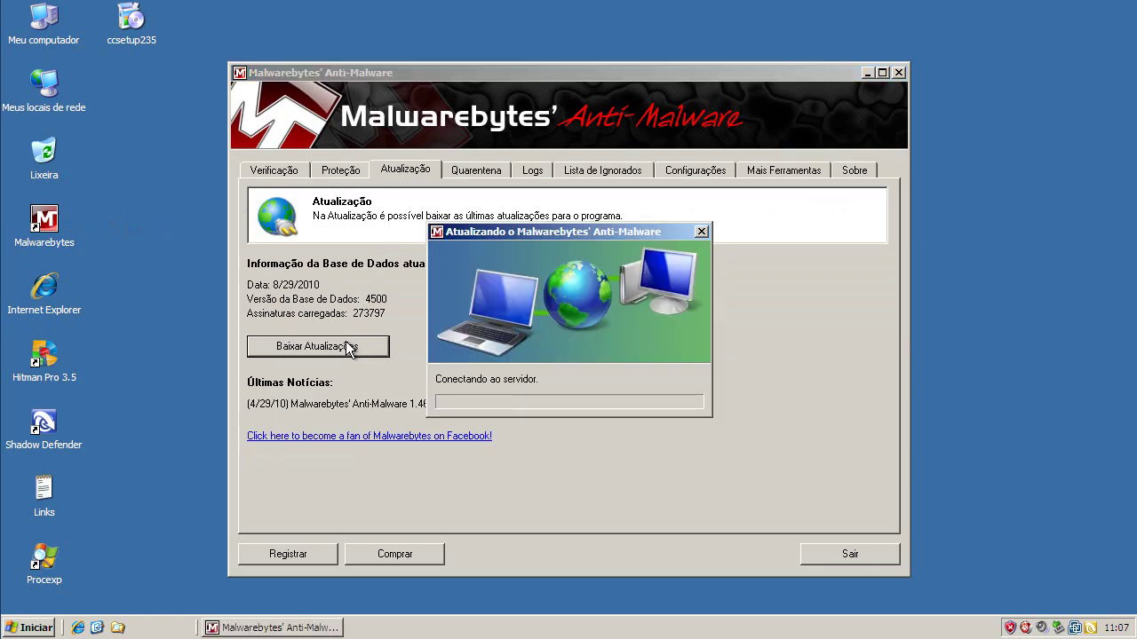
pyautogui.click(571, 358)
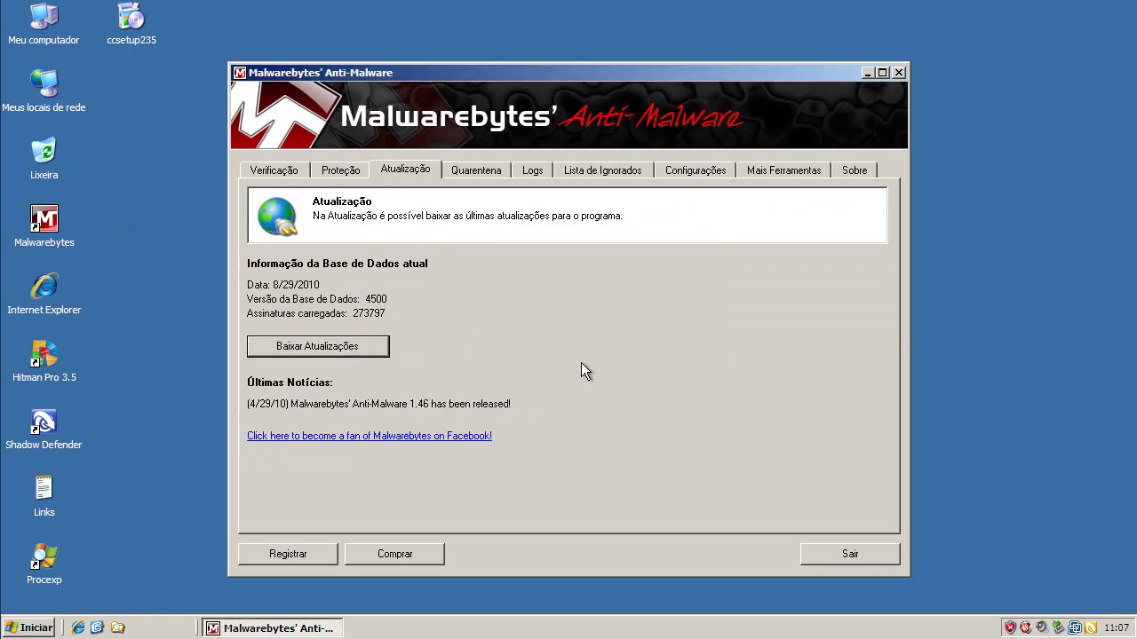
# Run a quick scan of the restarted system, acknowledge its result and exit Malwarebytes
pyautogui.click(292, 171)
pyautogui.click(332, 437)
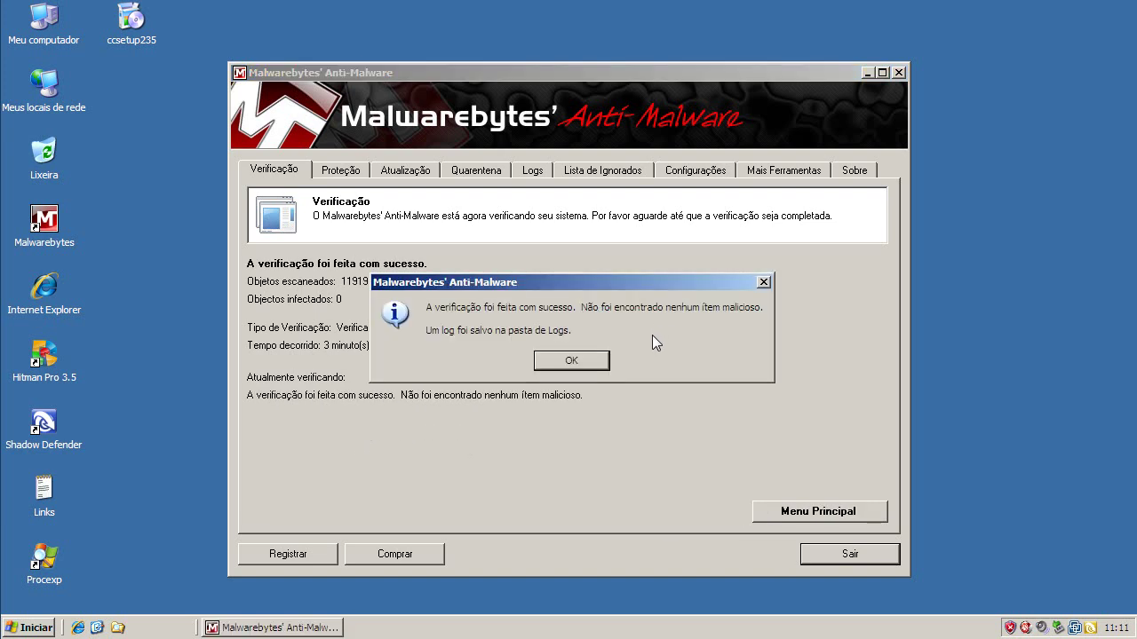
pyautogui.click(560, 360)
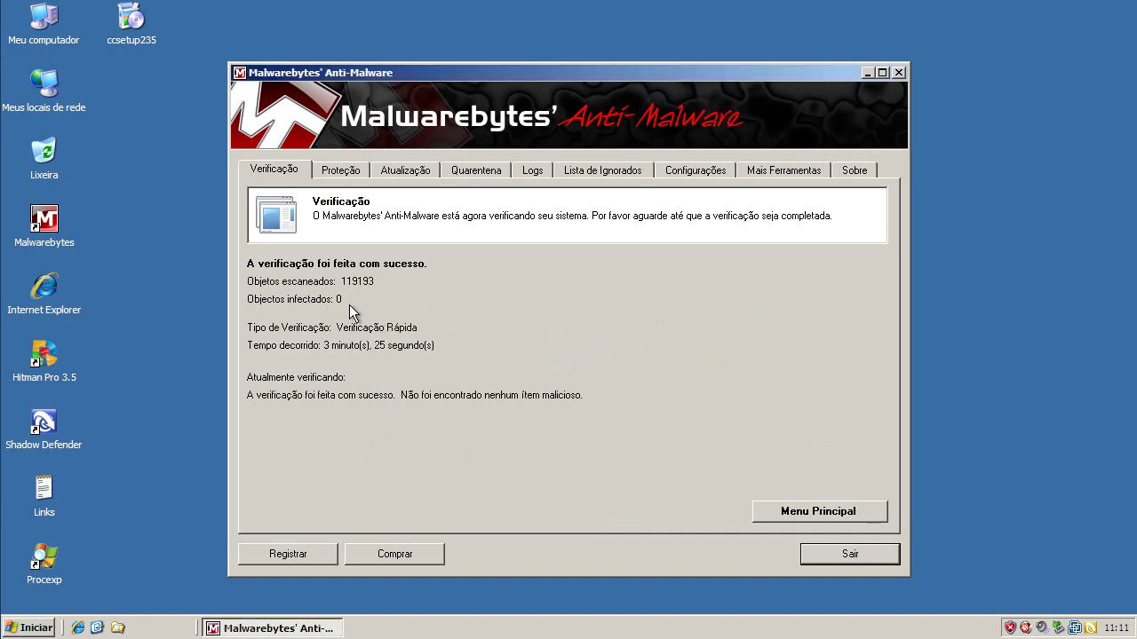
pyautogui.click(828, 556)
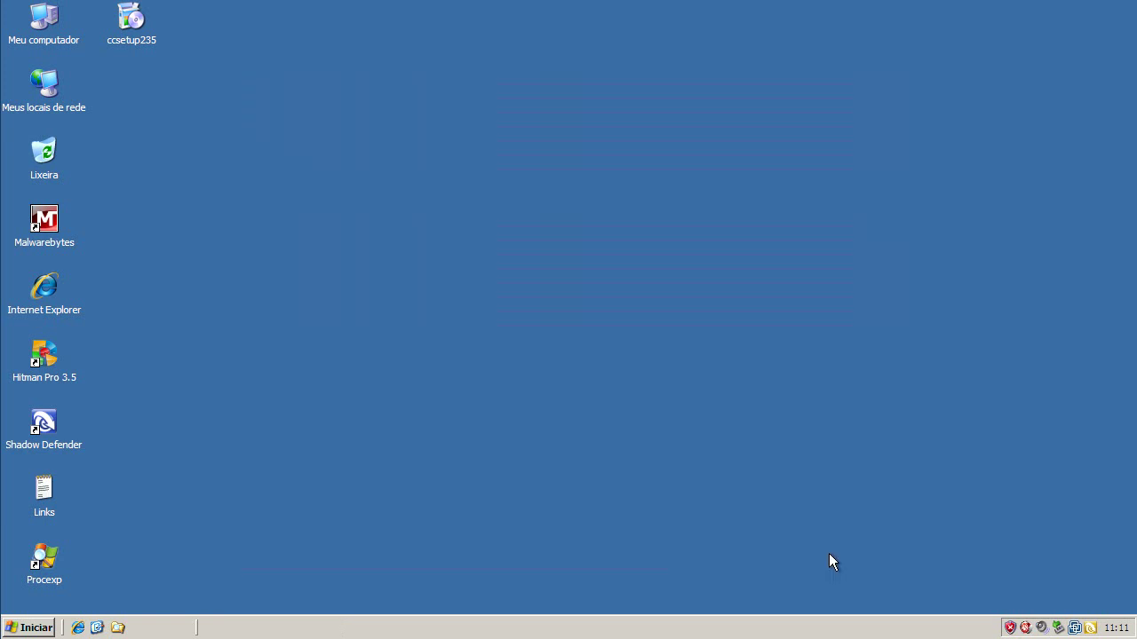
# Open Shadow Defender to check the status of volume C:, and look for the committed ccsetup235 installer on the desktop
pyautogui.click(569, 373)
pyautogui.doubleClick(1090, 628)
pyautogui.click(576, 334)
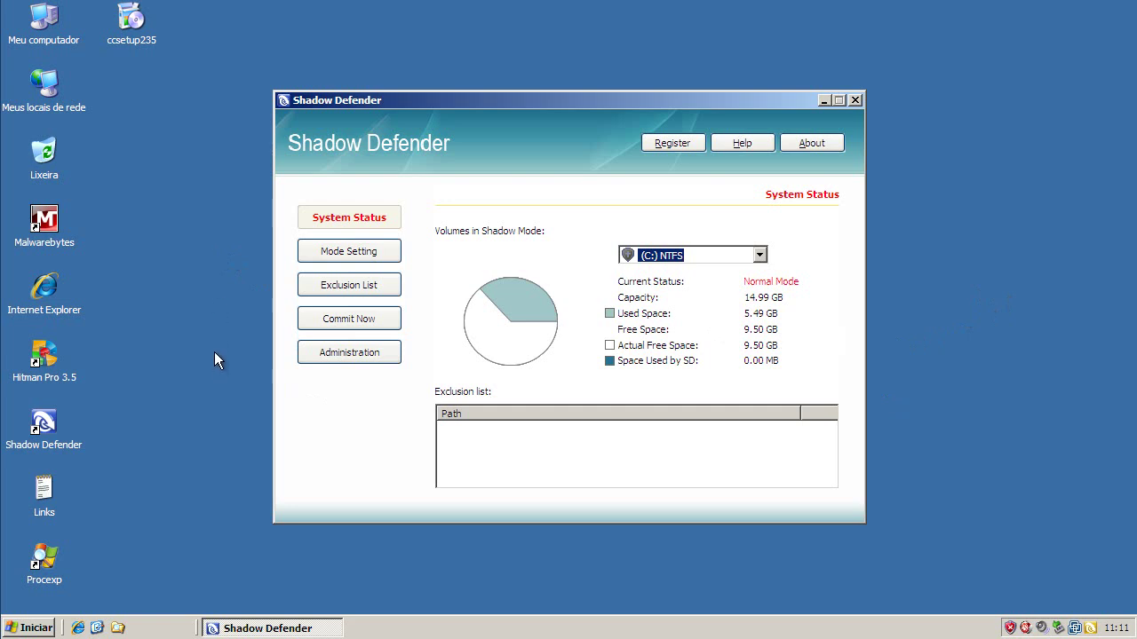
pyautogui.click(143, 41)
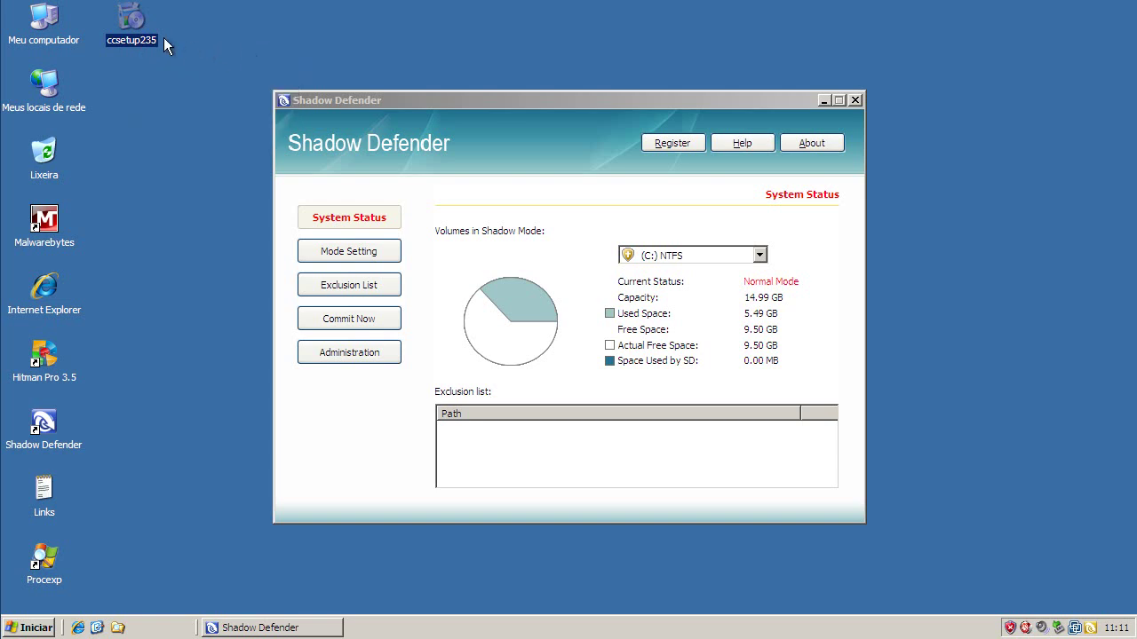
pyautogui.click(142, 67)
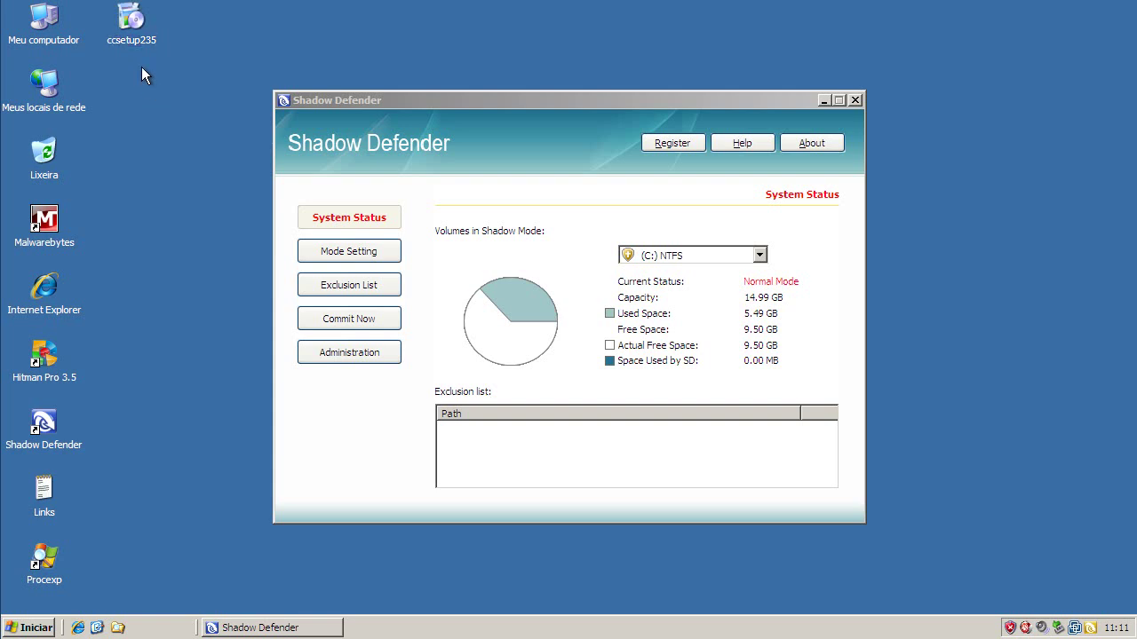
# Launch the ccsetup235 installer in Português Brasileiro and proceed through the CCleaner v2.35 wizard to the installation options
pyautogui.doubleClick(127, 24)
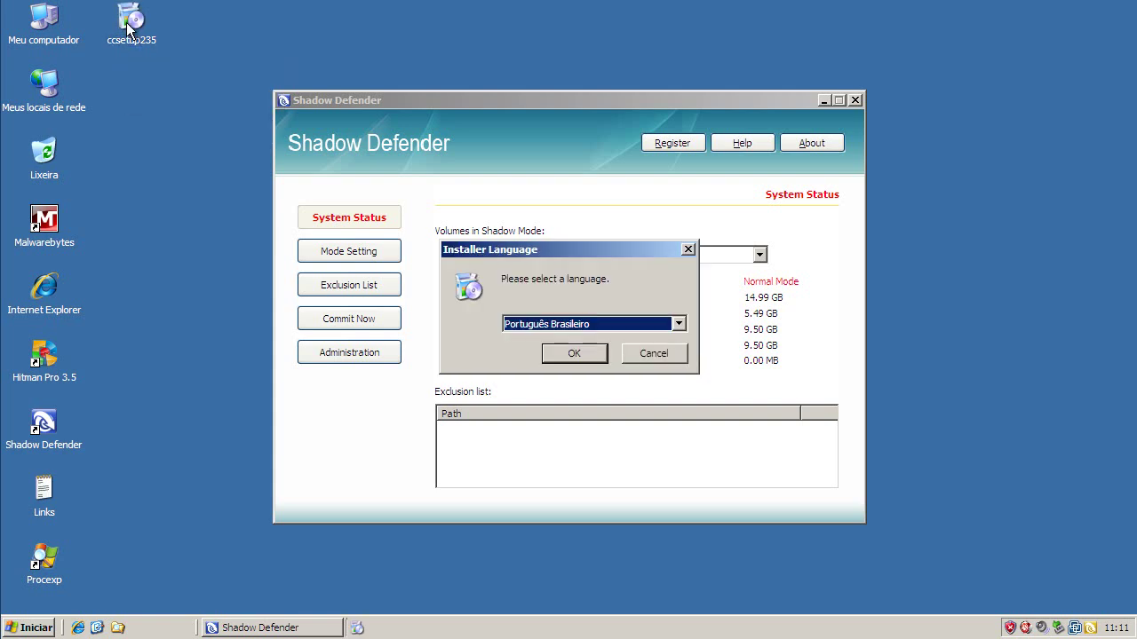
pyautogui.click(584, 352)
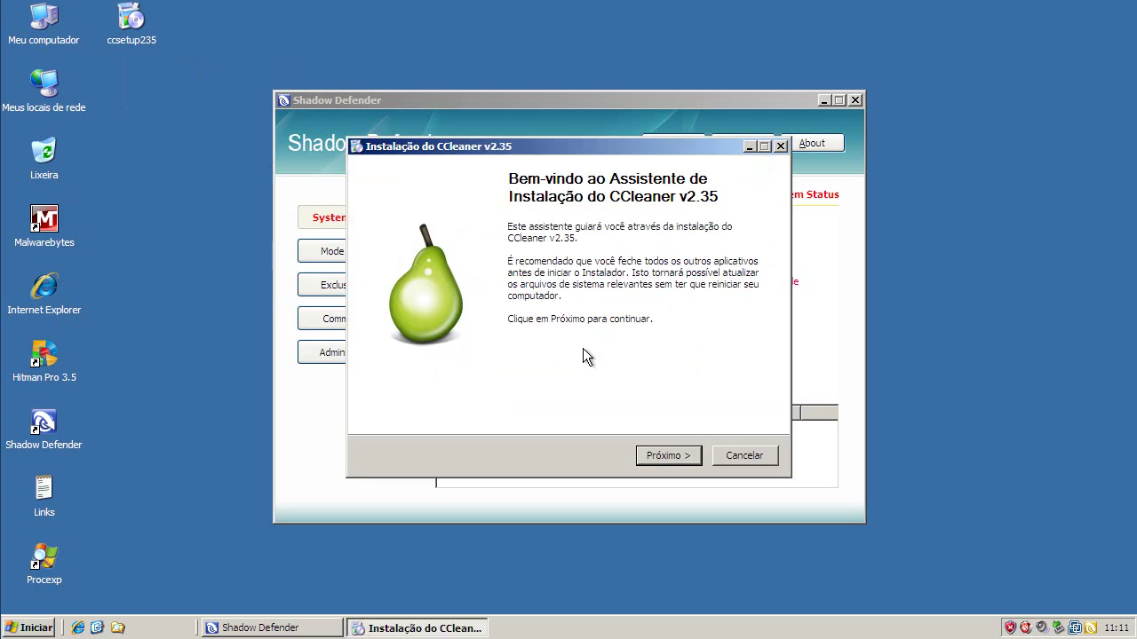
pyautogui.click(675, 455)
pyautogui.click(673, 457)
pyautogui.click(672, 455)
# Deselect the Yahoo! toolbar, keep the desktop shortcut and automatic update check, and start installing CCleaner v2.35
pyautogui.click(391, 388)
pyautogui.click(388, 342)
pyautogui.click(391, 343)
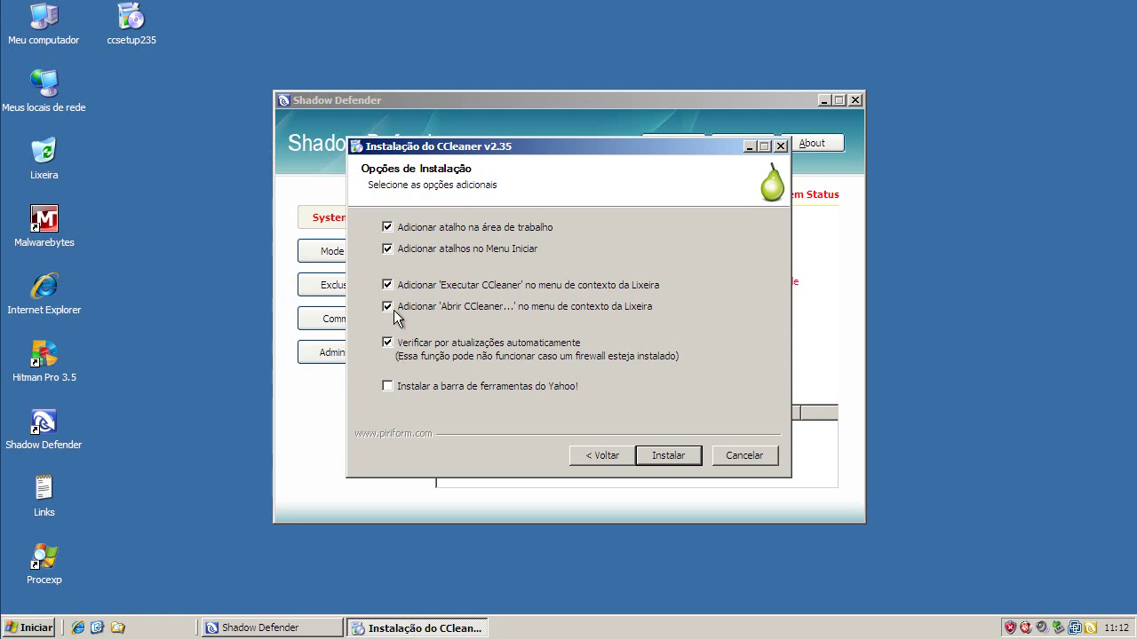
pyautogui.click(392, 307)
pyautogui.click(394, 249)
pyautogui.click(400, 228)
pyautogui.click(401, 229)
pyautogui.click(693, 462)
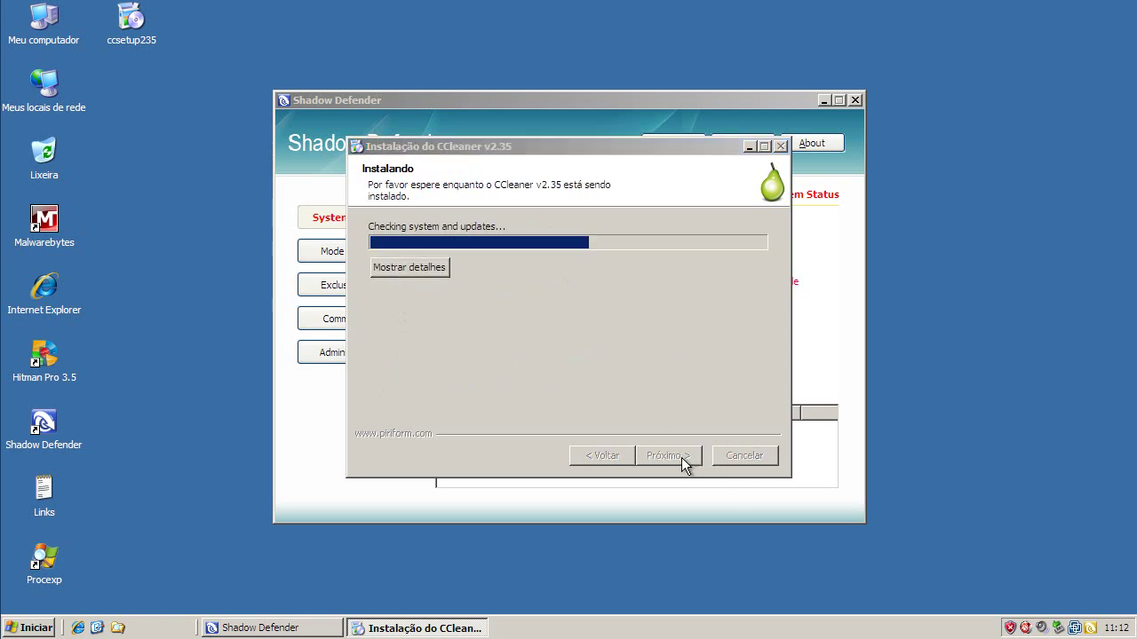
# Minimize the CCleaner installer window and close Shadow Defender
pyautogui.click(749, 147)
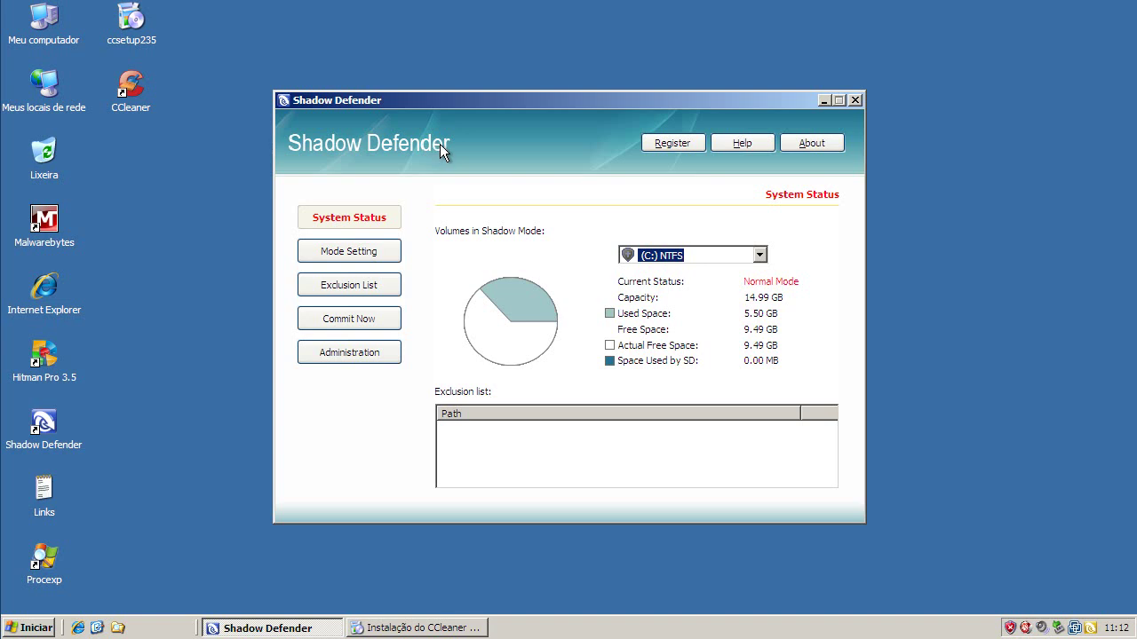
pyautogui.click(854, 100)
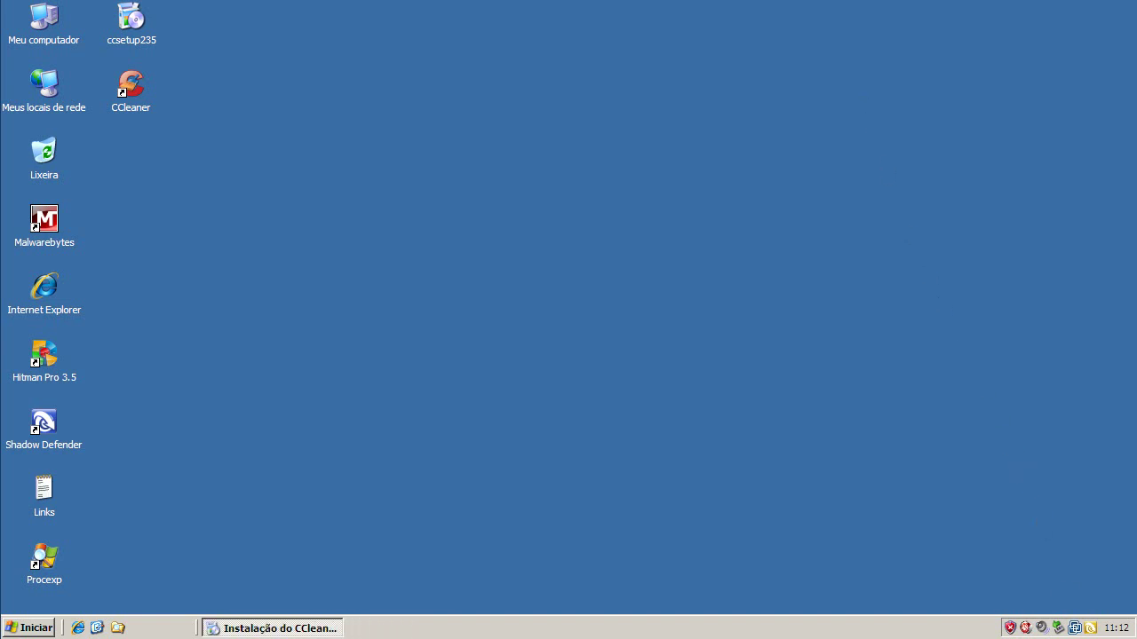